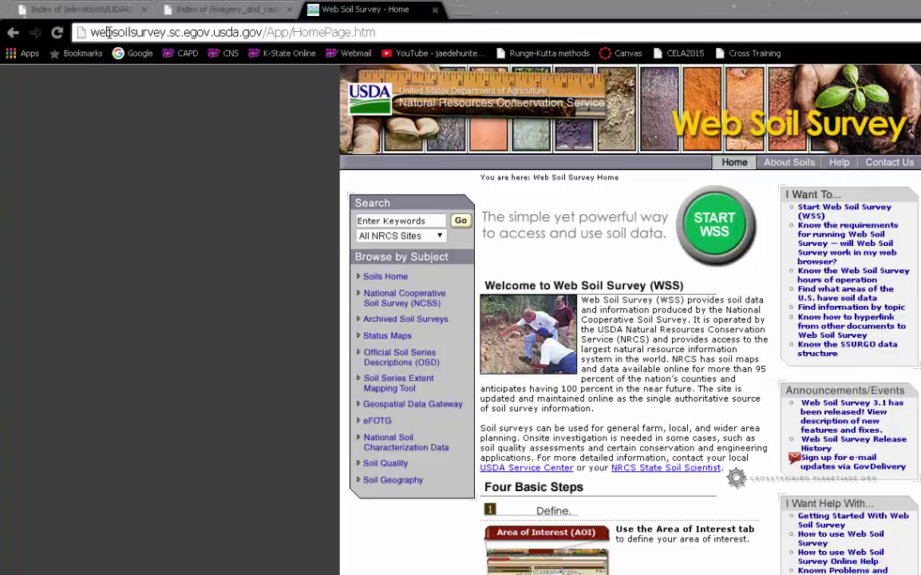
{"action": "left_click", "coordinate": [12, 32]}
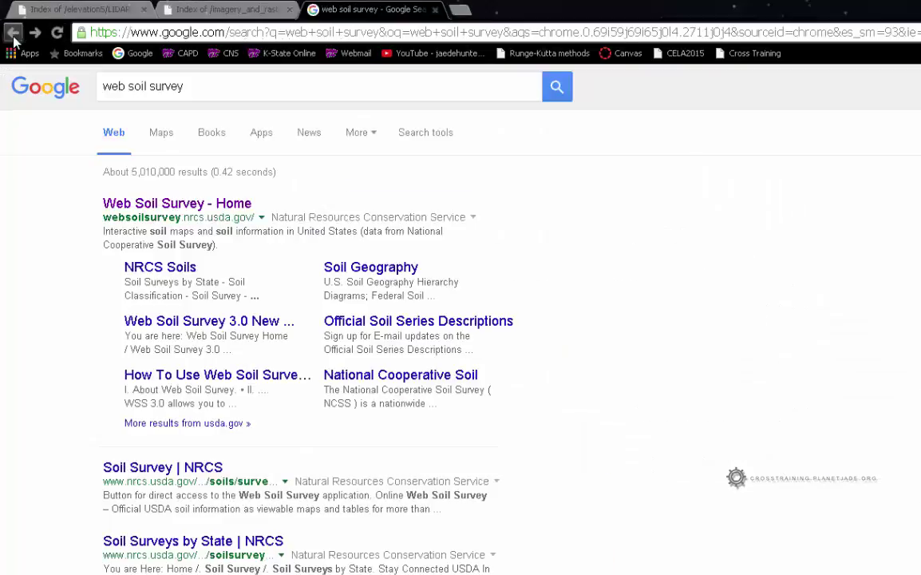
{"action": "left_click", "coordinate": [127, 86]}
{"action": "left_click_drag", "start_coordinate": [178, 86], "coordinate": [79, 78]}
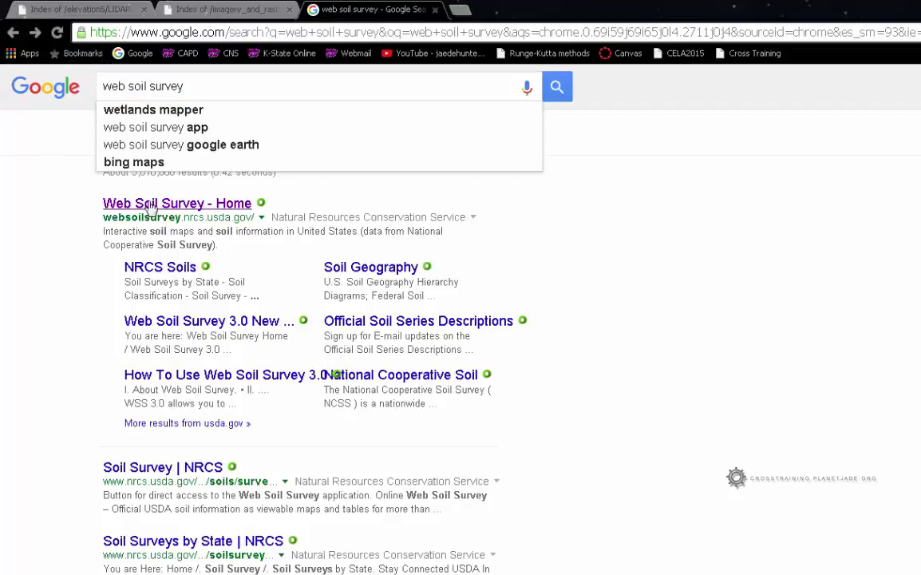
{"action": "left_click", "coordinate": [35, 32]}
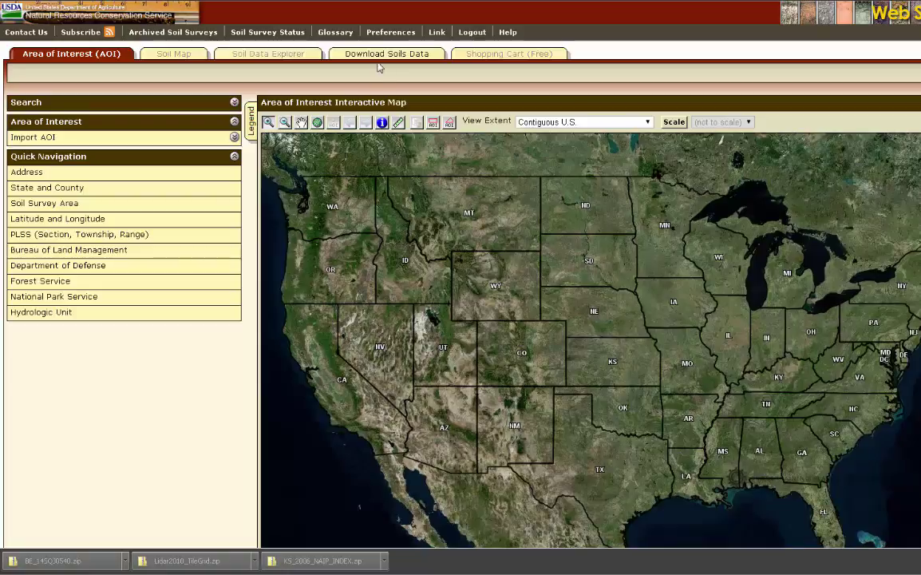
On the Download Soils Data page, expand Soil Survey Area (SSURGO) and pick Kansas as the state
{"action": "left_click", "coordinate": [381, 56]}
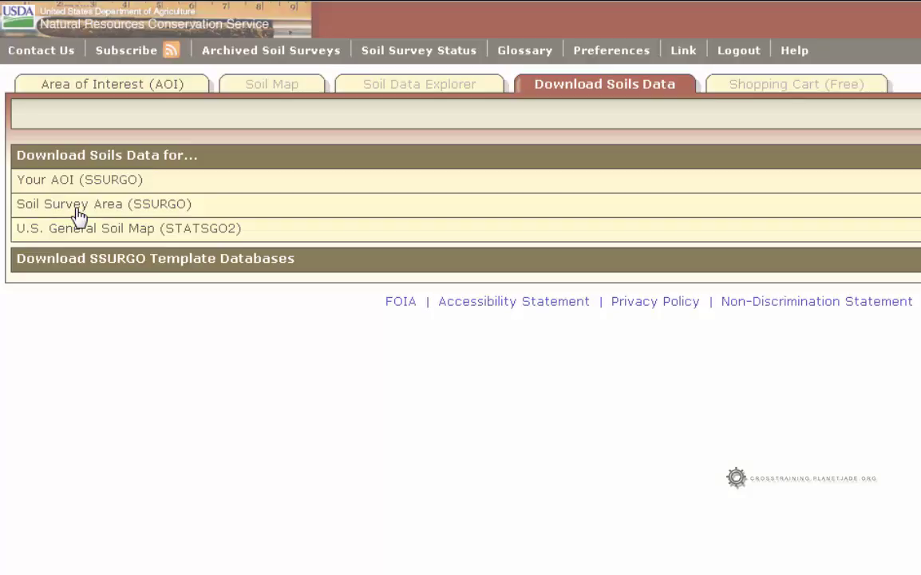
{"action": "left_click", "coordinate": [78, 209]}
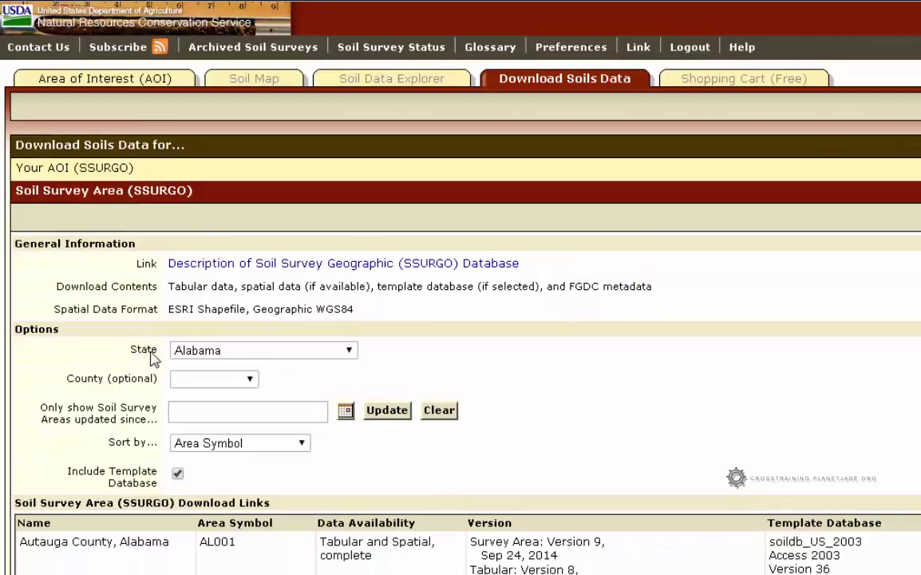
{"action": "left_click", "coordinate": [208, 359]}
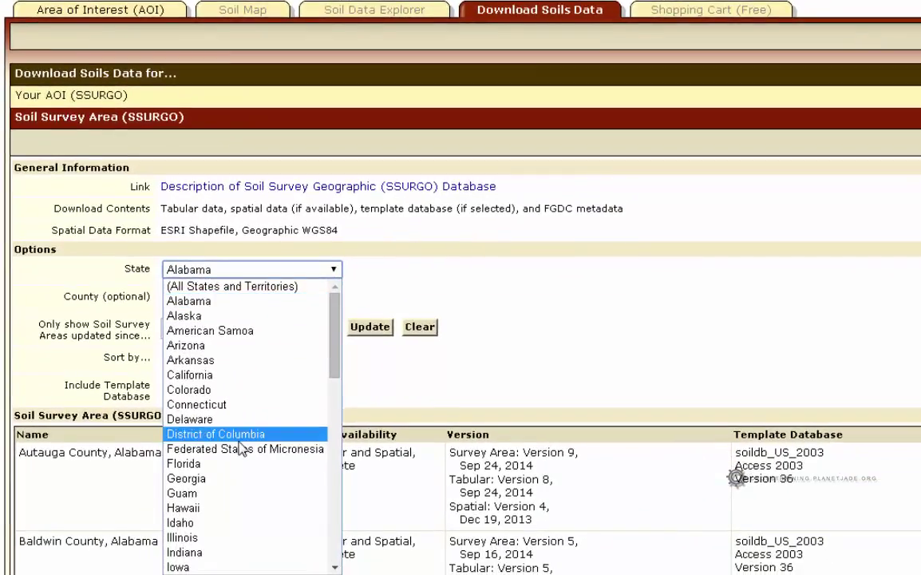
{"action": "scroll", "coordinate": [242, 449], "scroll_direction": "down", "scroll_amount": 4}
{"action": "scroll", "coordinate": [241, 449], "scroll_direction": "down", "scroll_amount": 4}
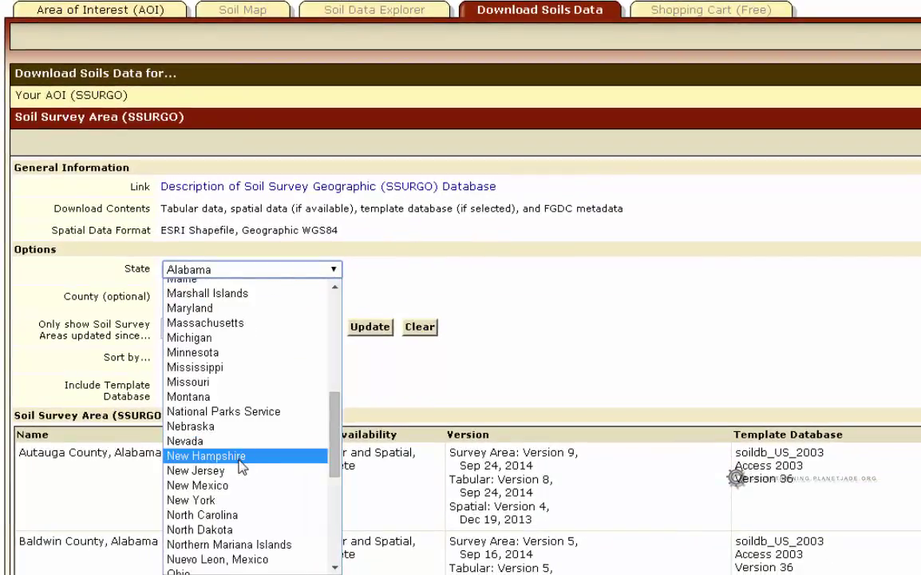
{"action": "scroll", "coordinate": [243, 467], "scroll_direction": "up", "scroll_amount": 4}
{"action": "left_click", "coordinate": [238, 418]}
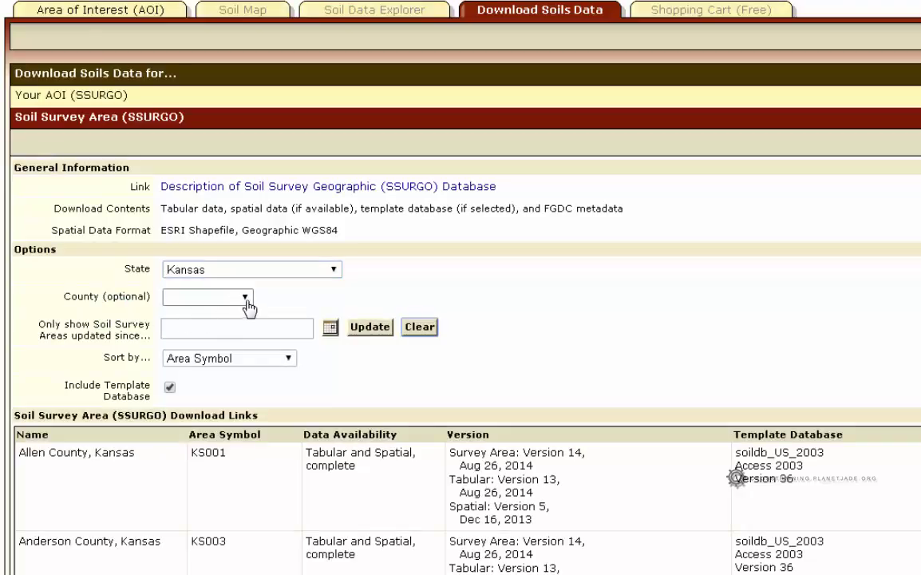
Limit the SSURGO download list to Chase County (KS017), sorted by Name
{"action": "left_click", "coordinate": [246, 299]}
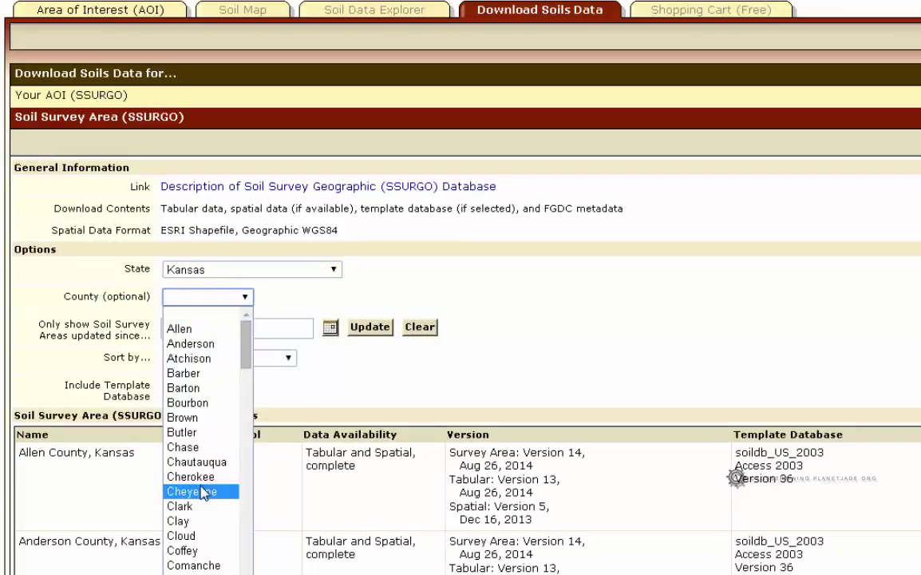
{"action": "left_click", "coordinate": [191, 447]}
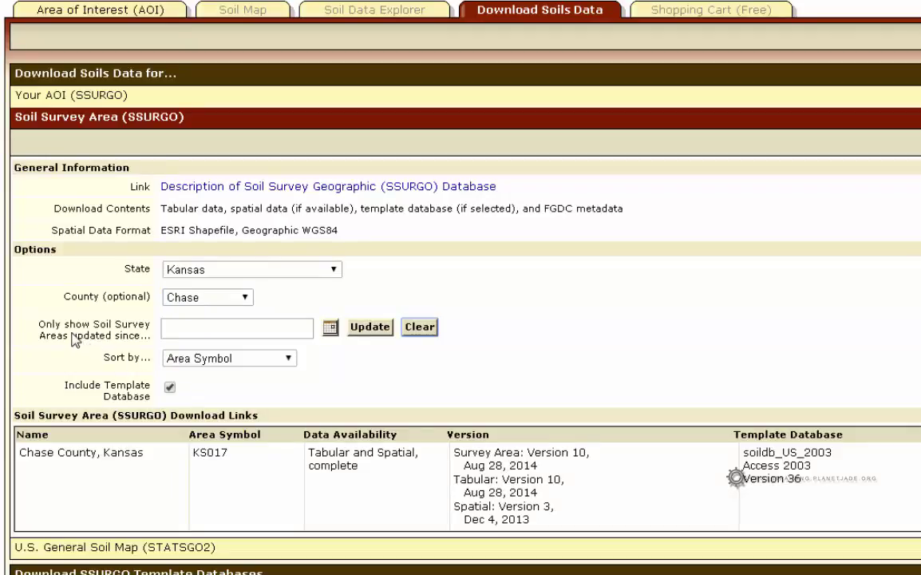
{"action": "left_click", "coordinate": [330, 328]}
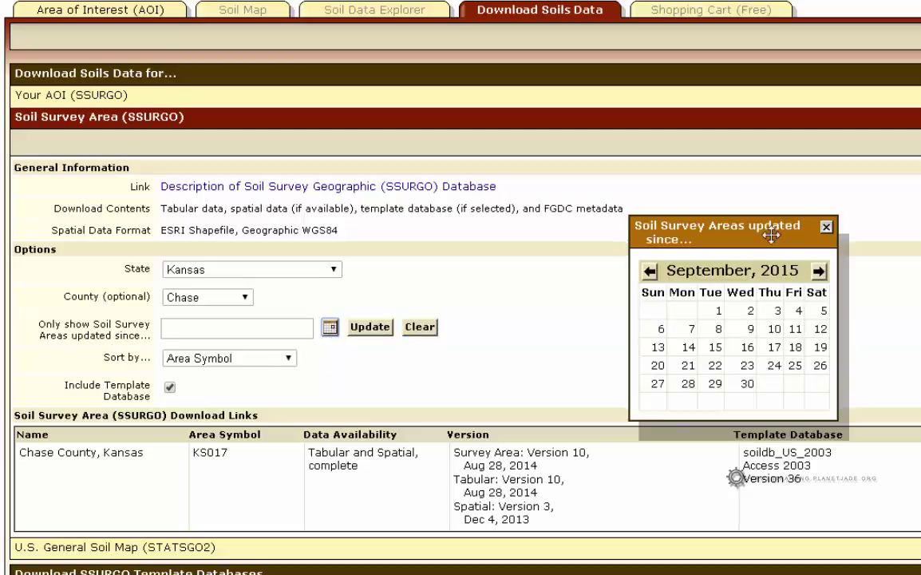
{"action": "left_click", "coordinate": [826, 227]}
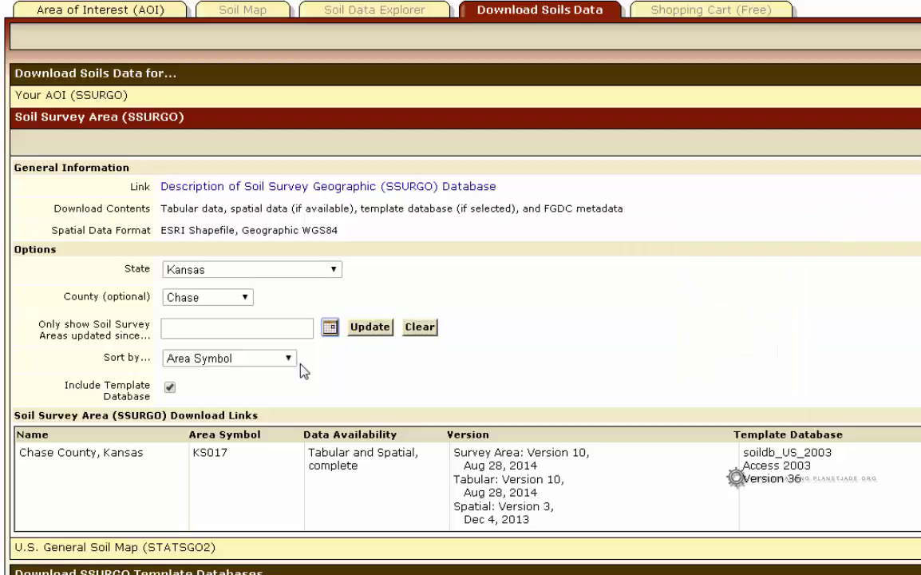
{"action": "left_click", "coordinate": [239, 364]}
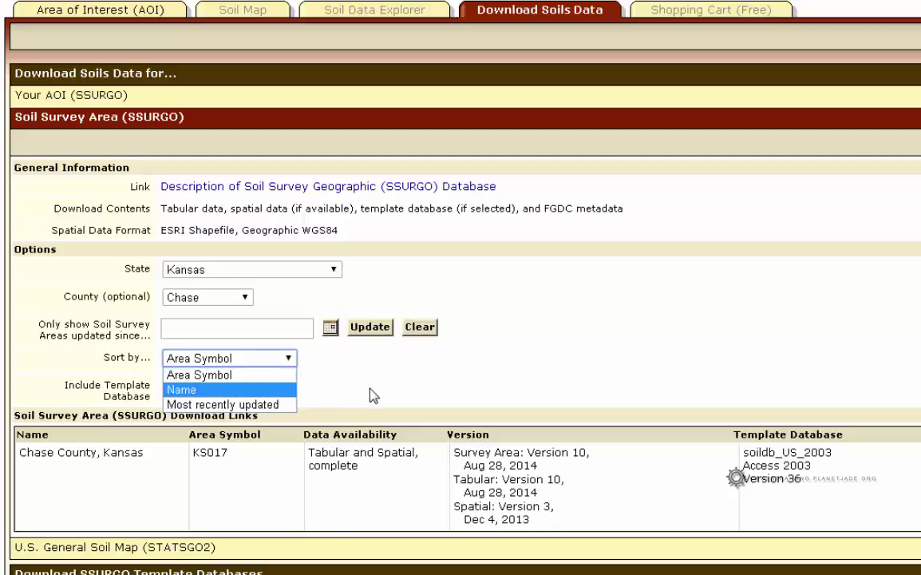
{"action": "left_click", "coordinate": [416, 388]}
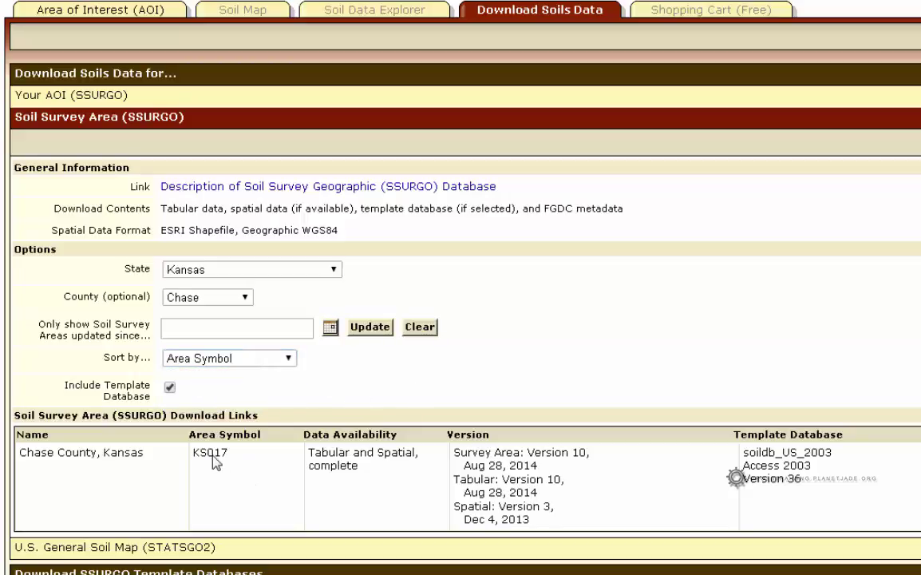
{"action": "left_click", "coordinate": [293, 359]}
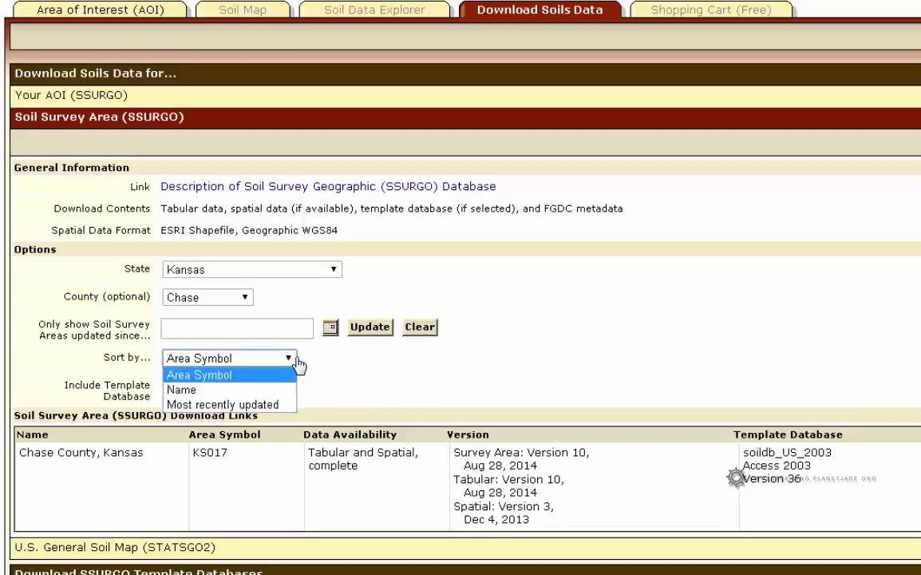
{"action": "left_click", "coordinate": [264, 391]}
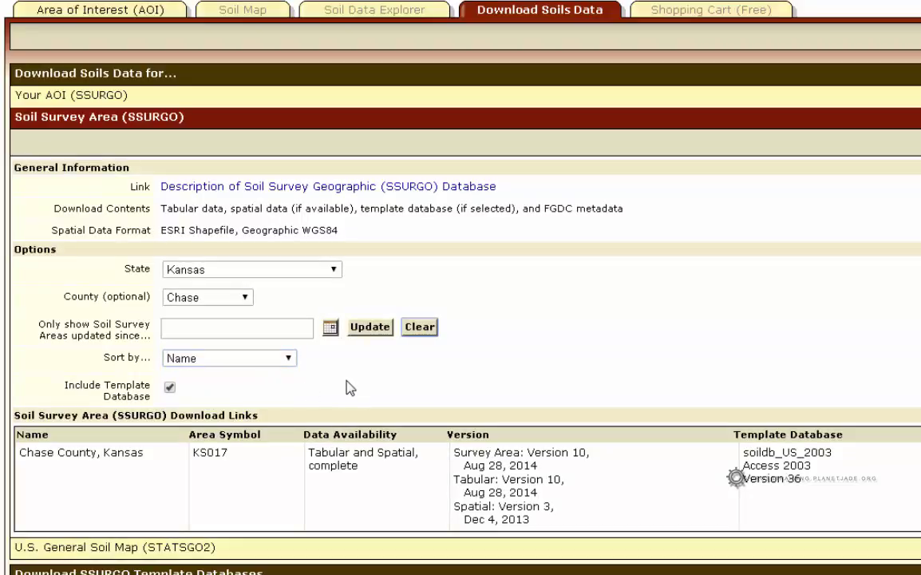
{"action": "left_click", "coordinate": [292, 364]}
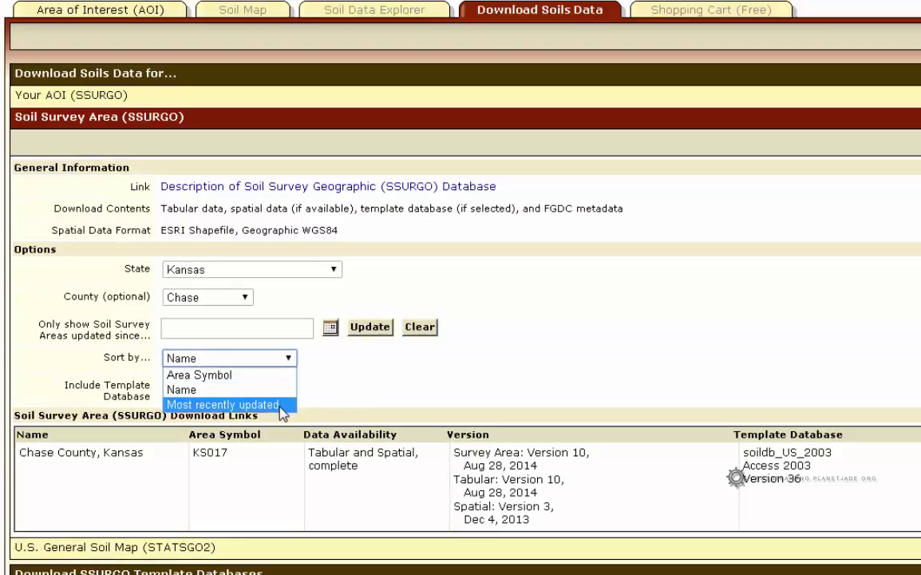
{"action": "left_click", "coordinate": [438, 390]}
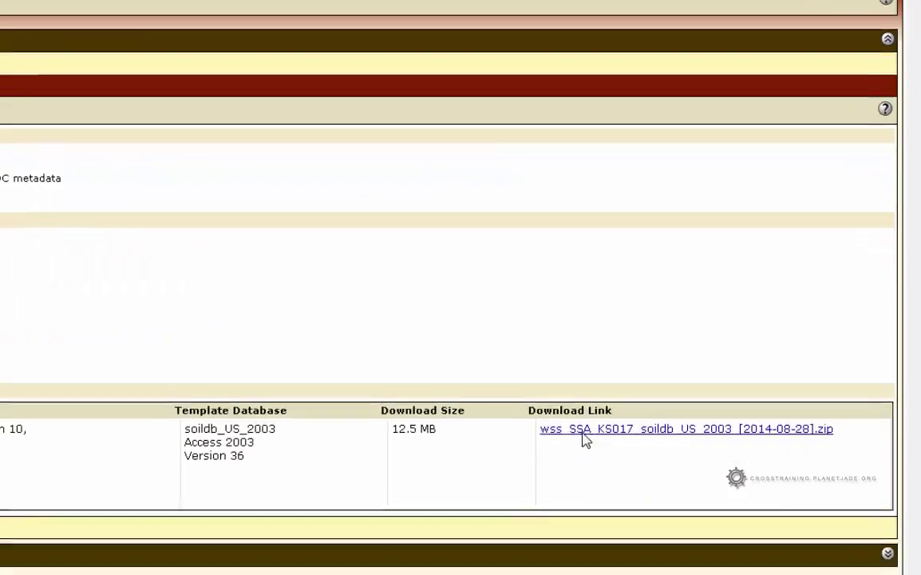
Start saving the Chase County soils zip and browse the Save As dialog to the Projects folder
{"action": "left_click", "coordinate": [585, 431]}
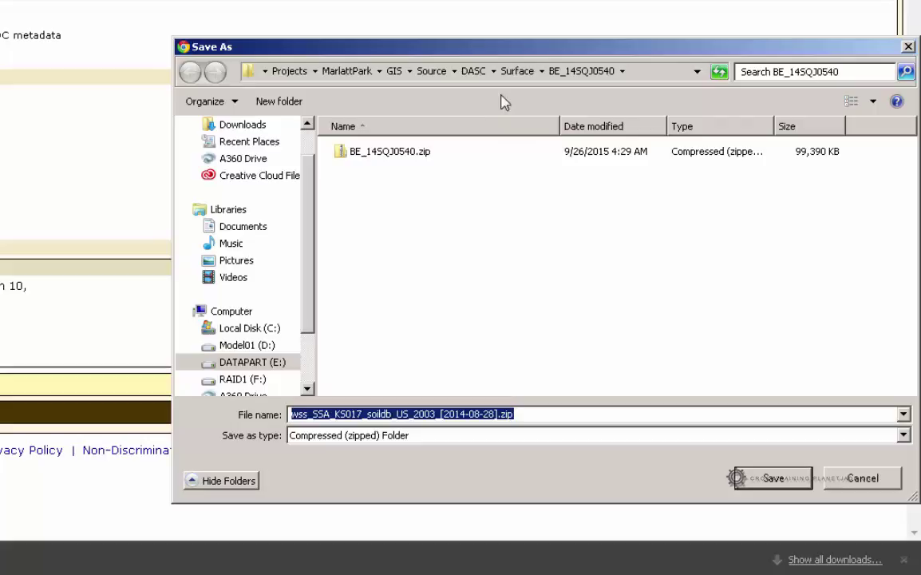
{"action": "left_click", "coordinate": [435, 73]}
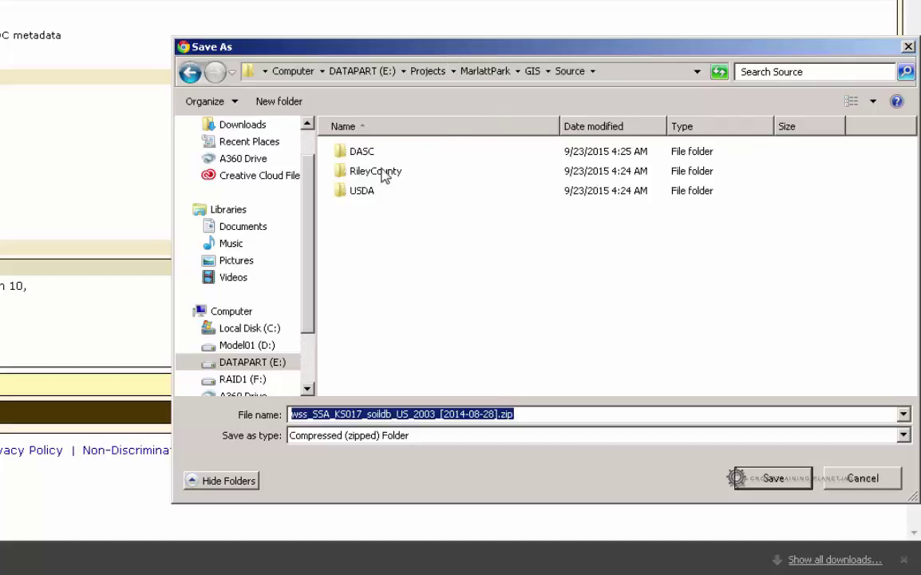
{"action": "double_click", "coordinate": [365, 192]}
{"action": "left_click", "coordinate": [294, 106]}
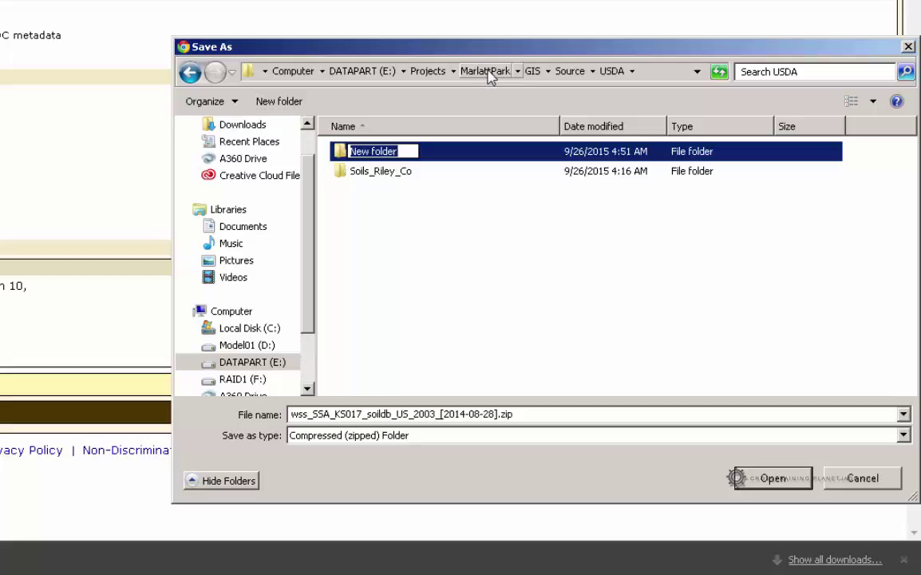
{"action": "left_click", "coordinate": [428, 71]}
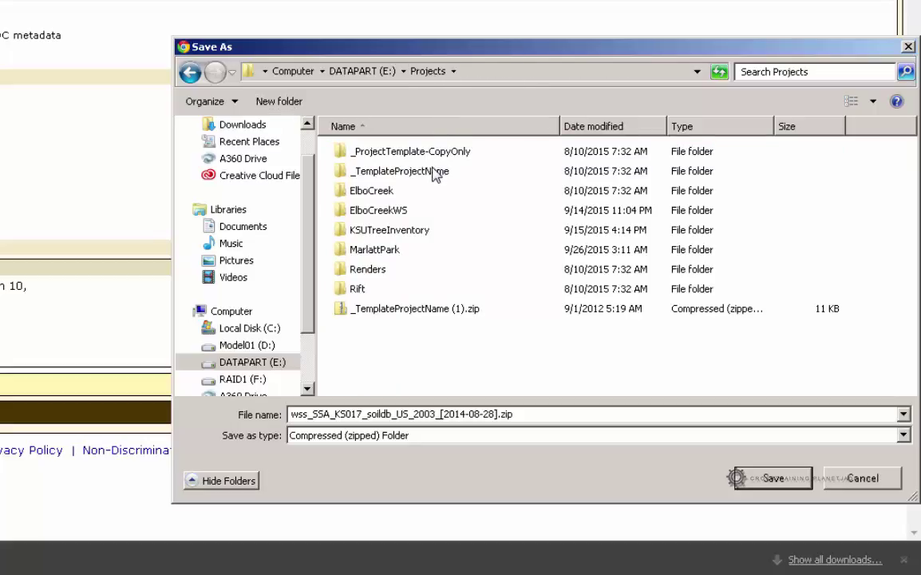
Copy and paste _ProjectTemplate-CopyOnly in Projects and rename the copy ChaseCounty
{"action": "left_click", "coordinate": [438, 153]}
{"action": "right_click", "coordinate": [438, 153]}
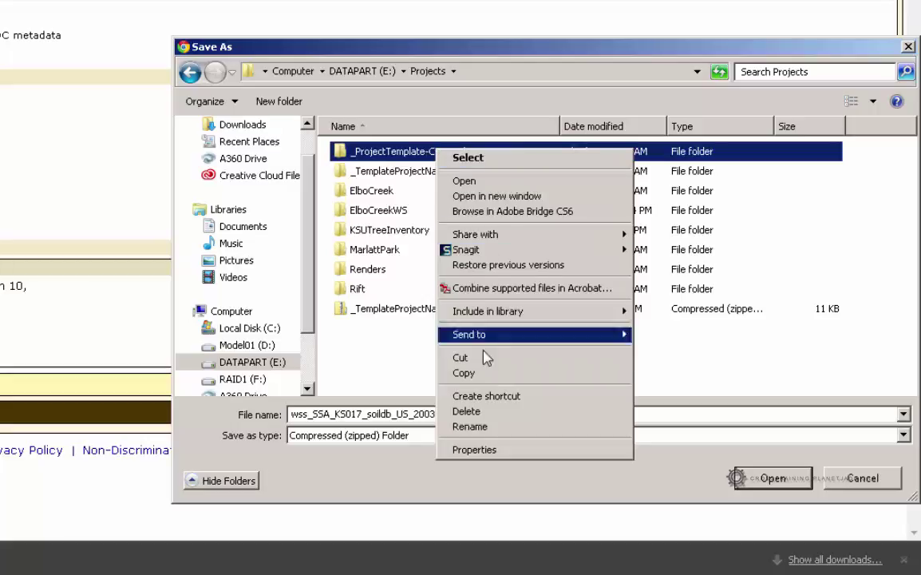
{"action": "left_click", "coordinate": [469, 375]}
{"action": "right_click", "coordinate": [469, 375]}
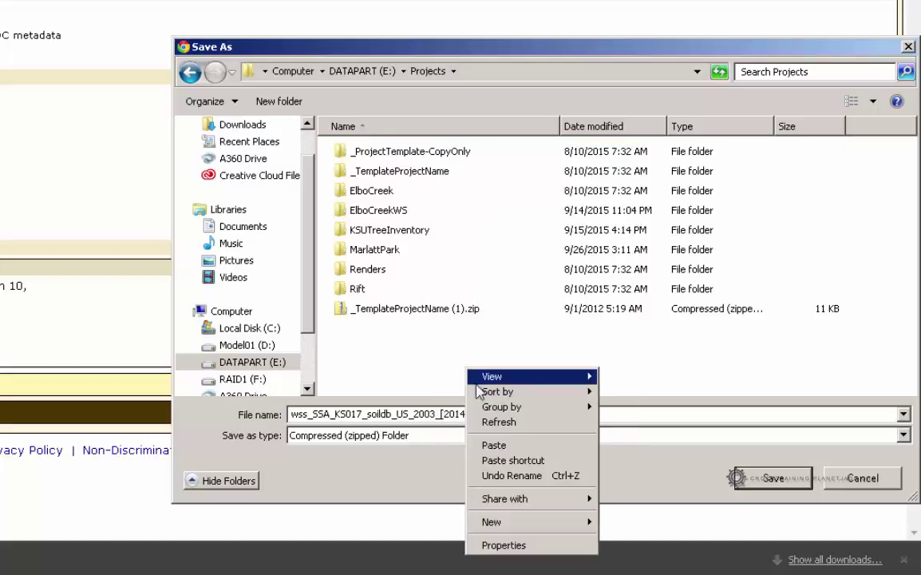
{"action": "left_click", "coordinate": [493, 444]}
{"action": "left_click", "coordinate": [380, 169]}
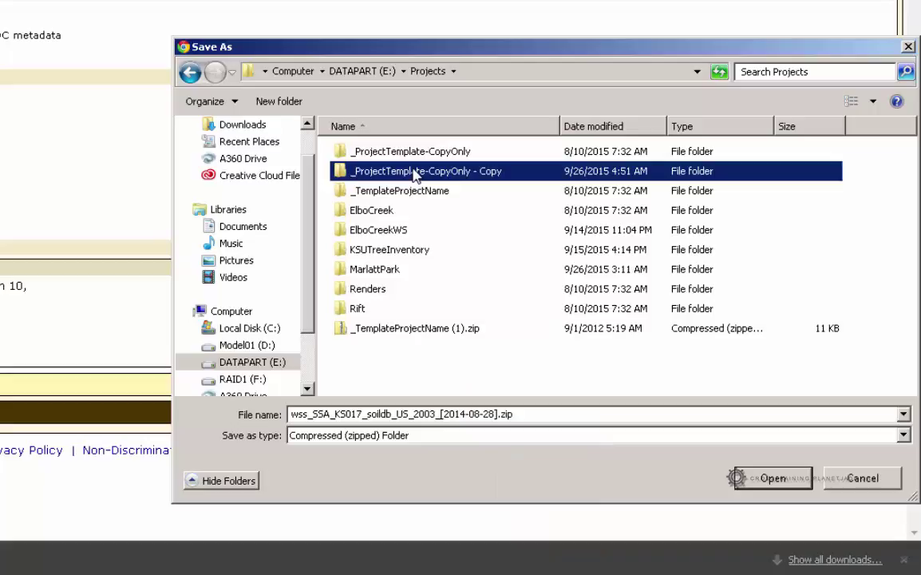
{"action": "type", "text": "C"}
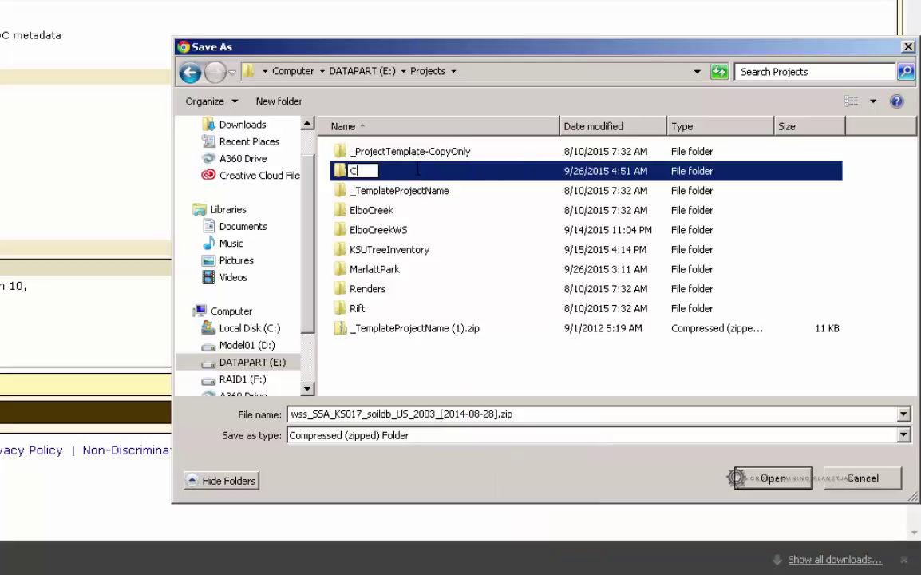
{"action": "type", "text": "haseCounty"}
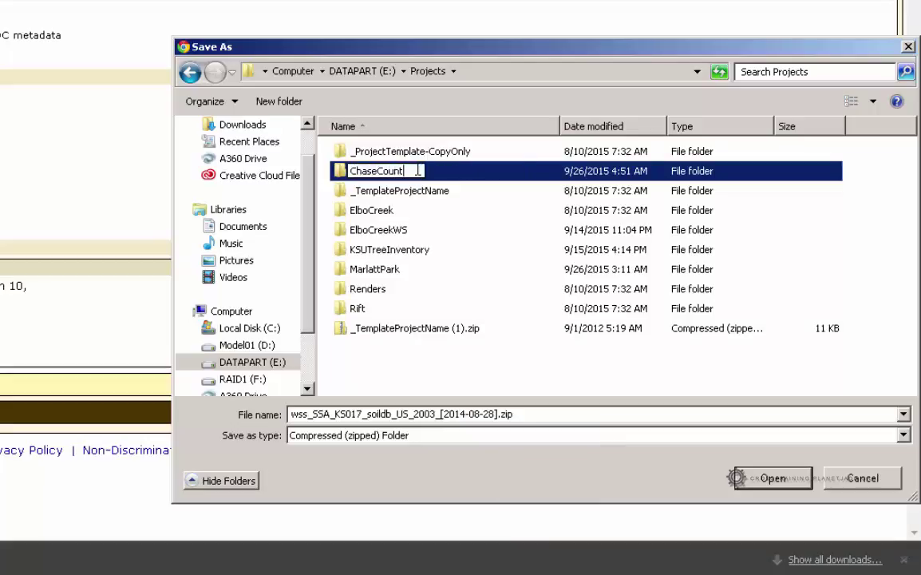
Confirm the ChaseCounty name and navigate into ChaseCounty\GIS\Source
{"action": "left_click", "coordinate": [435, 381]}
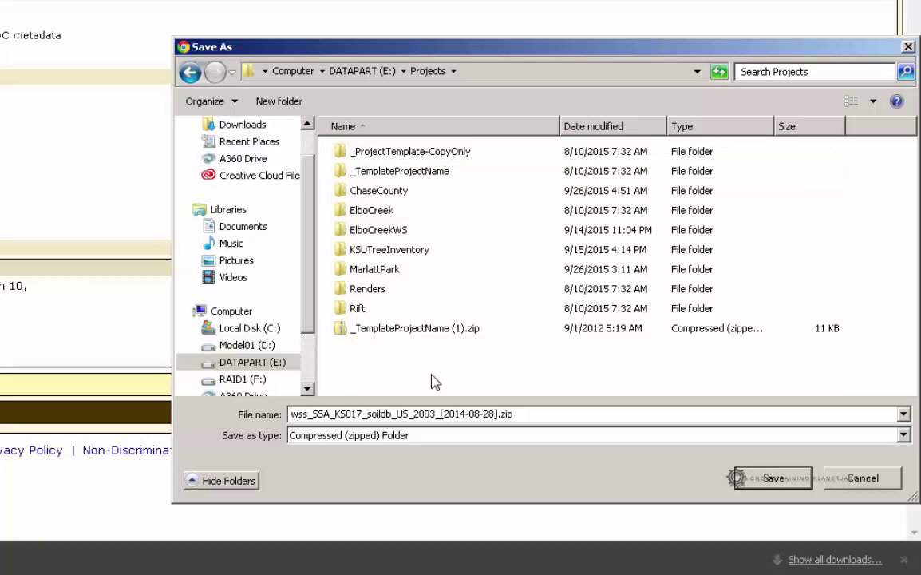
{"action": "double_click", "coordinate": [402, 194]}
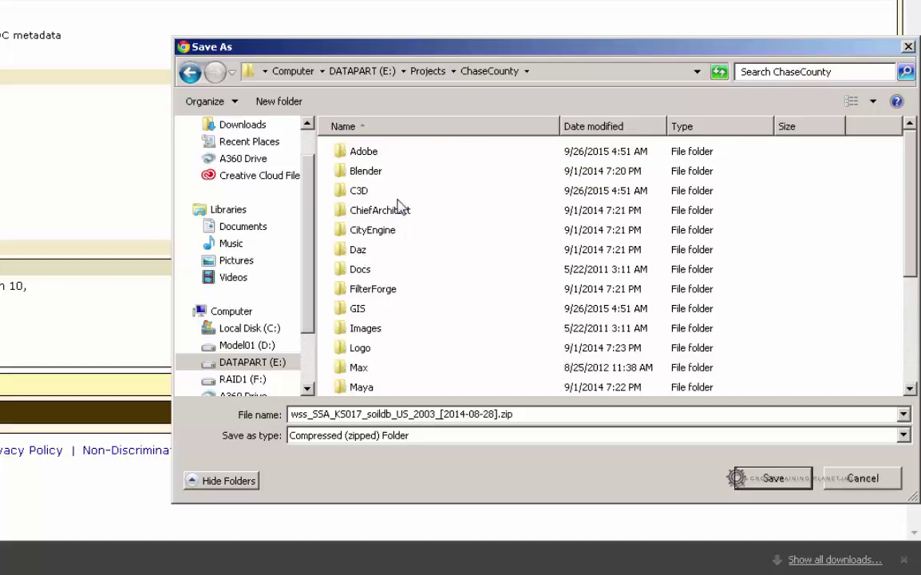
{"action": "double_click", "coordinate": [361, 309]}
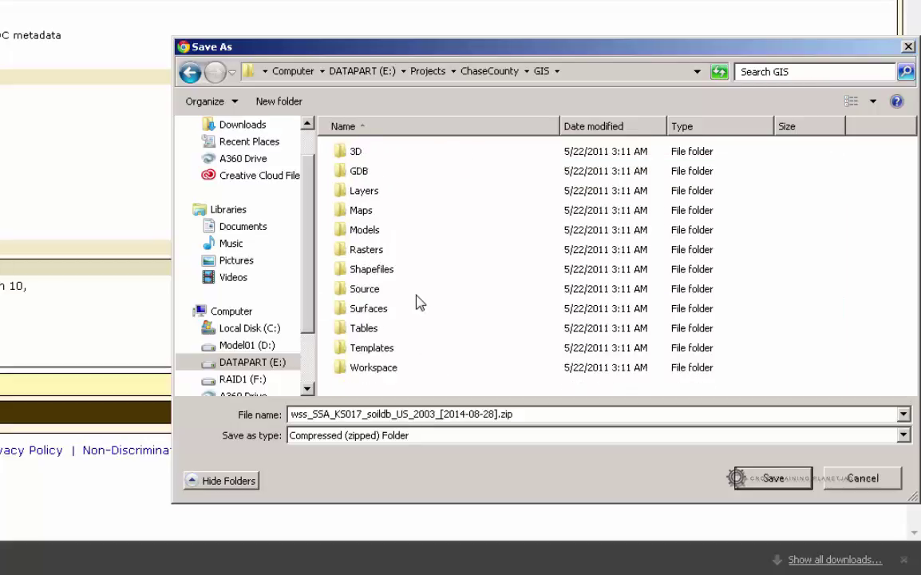
{"action": "double_click", "coordinate": [364, 289]}
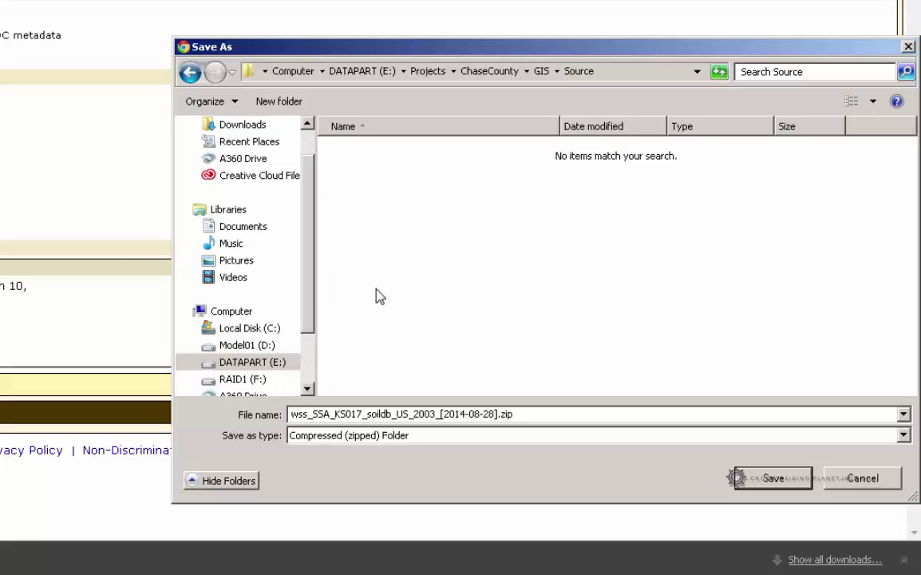
Create a USDA folder with a Soils folder inside it and save the zip there
{"action": "left_click", "coordinate": [296, 104]}
{"action": "type", "text": "USD"}
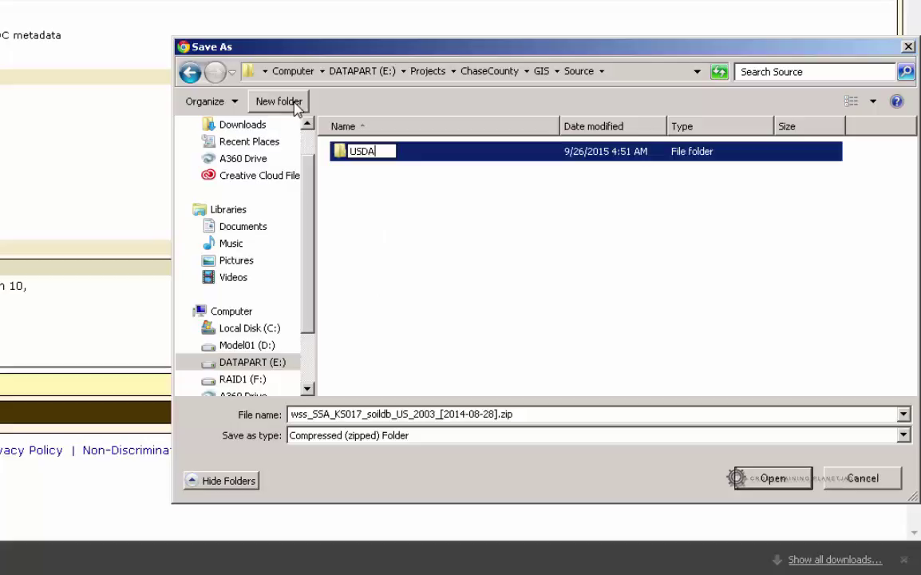
{"action": "type", "text": "A"}
{"action": "left_click", "coordinate": [386, 305]}
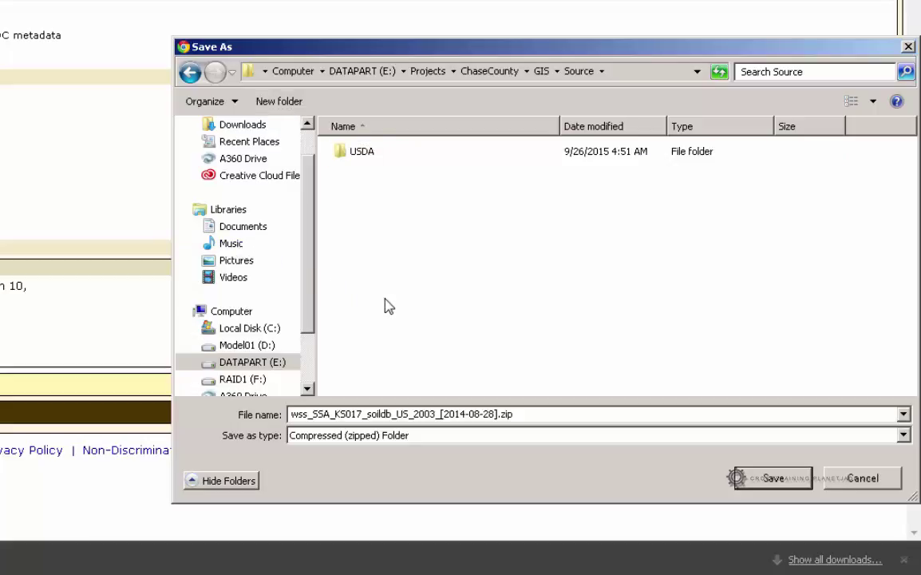
{"action": "double_click", "coordinate": [370, 160]}
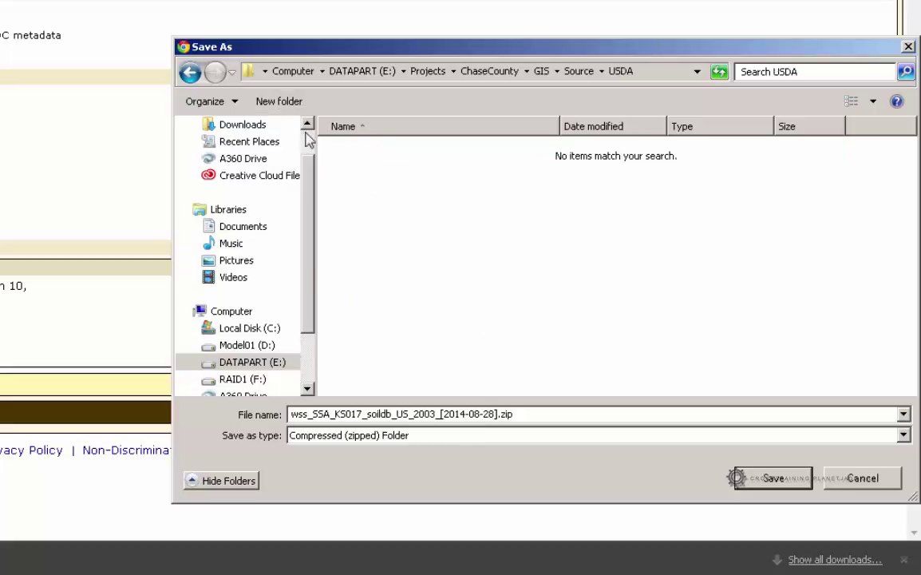
{"action": "left_click", "coordinate": [290, 104]}
{"action": "type", "text": "Soils"}
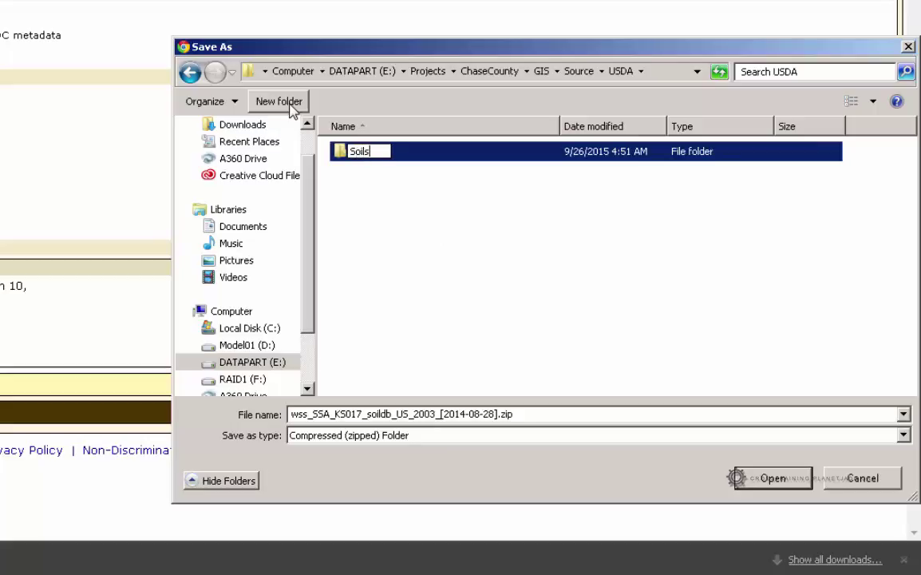
{"action": "left_click", "coordinate": [513, 318]}
{"action": "double_click", "coordinate": [361, 153]}
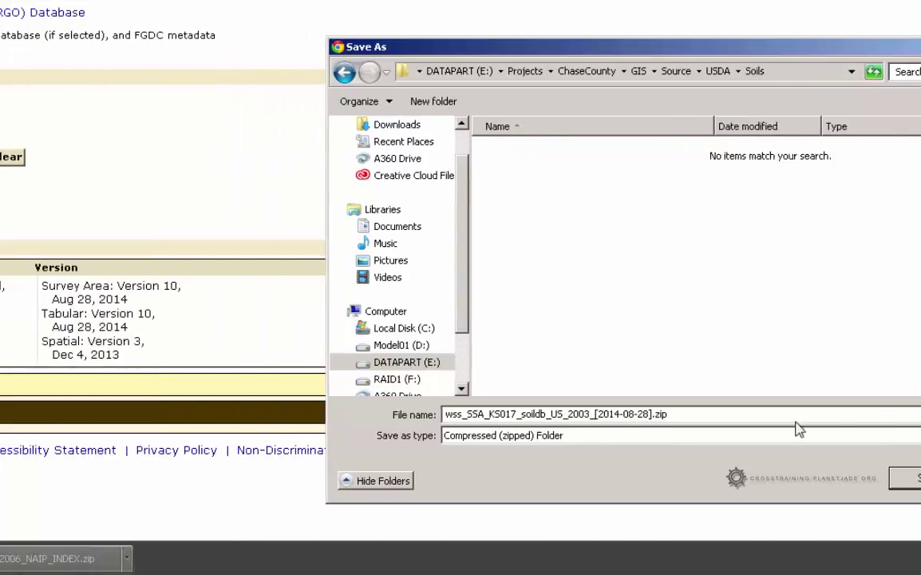
{"action": "left_click", "coordinate": [772, 477]}
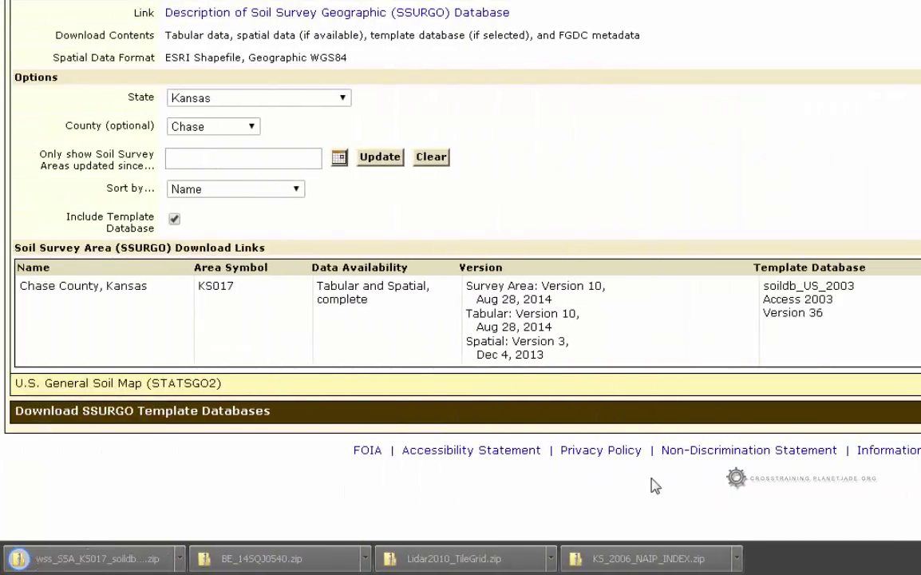
Show the downloaded zip in its folder and extract it in place with 7-Zip
{"action": "left_click", "coordinate": [180, 559]}
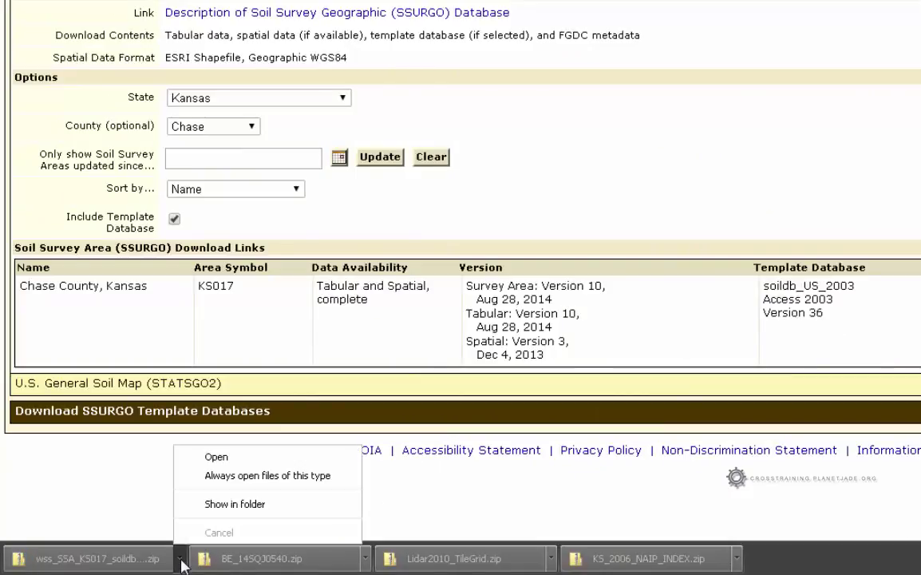
{"action": "left_click", "coordinate": [209, 504]}
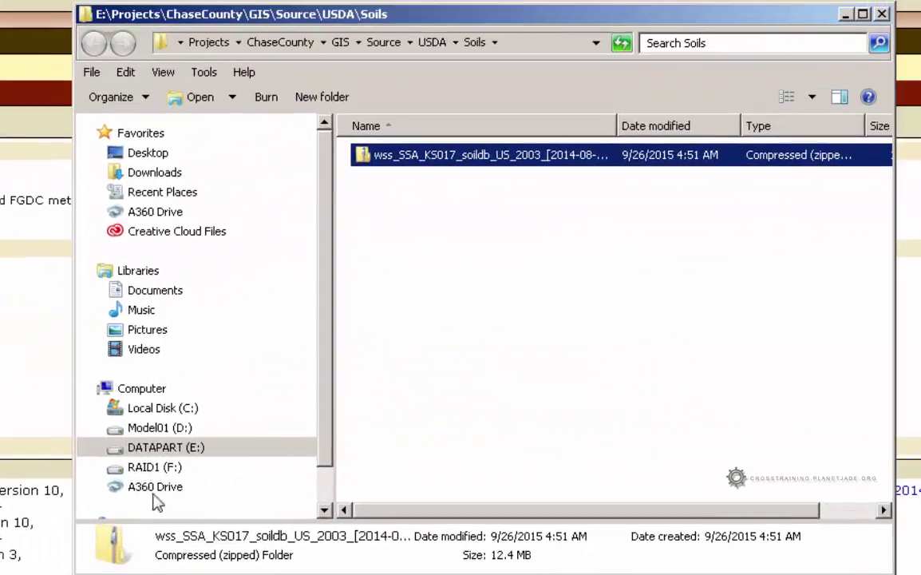
{"action": "right_click", "coordinate": [509, 160]}
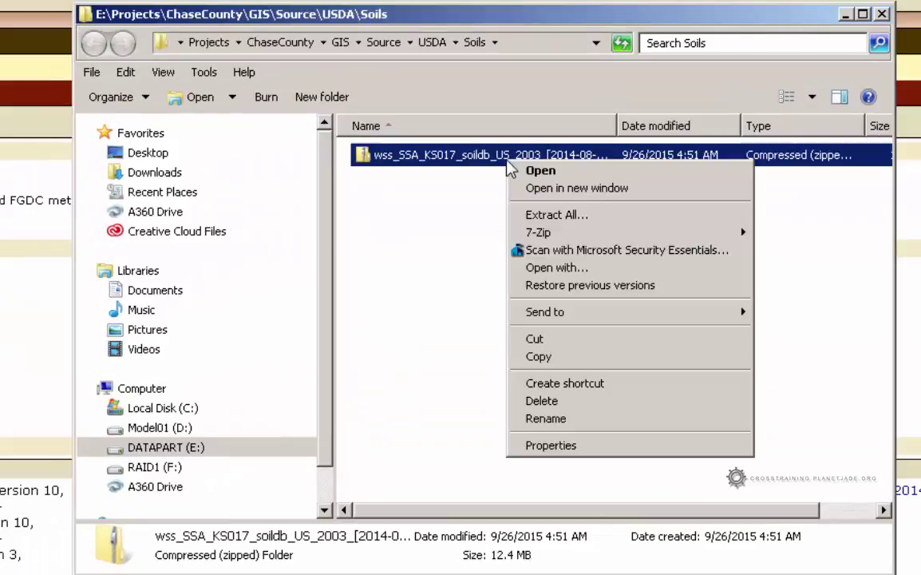
{"action": "mouse_move", "coordinate": [599, 236]}
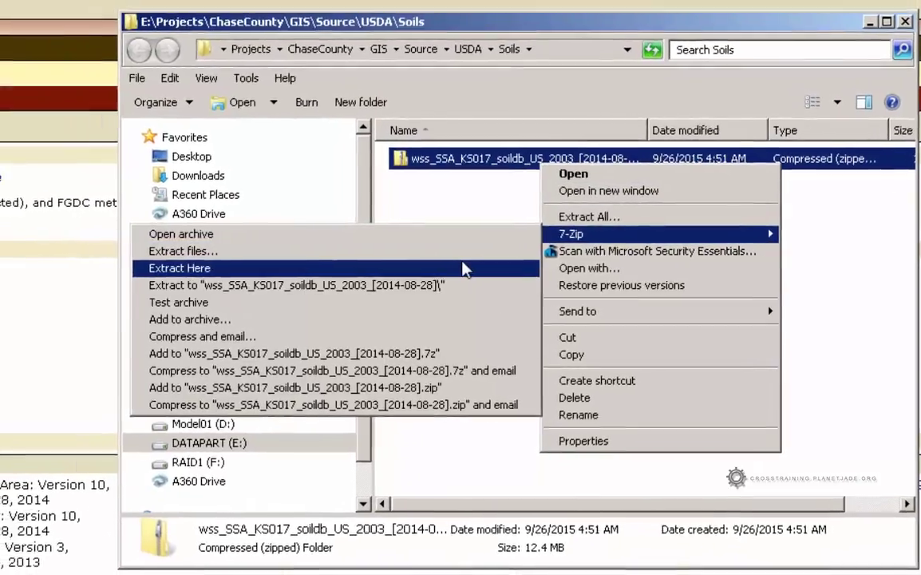
{"action": "left_click", "coordinate": [431, 267]}
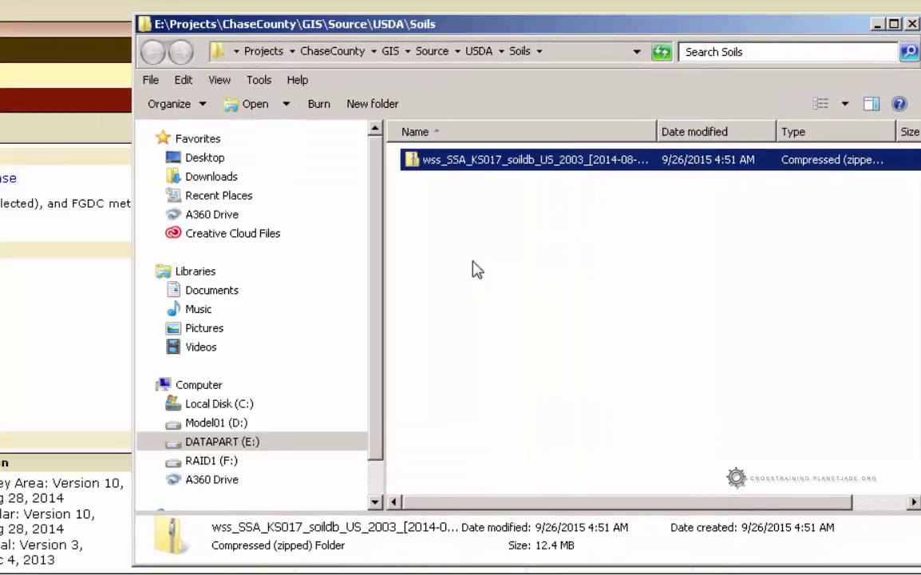
Open the extracted KS017 folder and look through its spatial and tabular subfolders
{"action": "left_click", "coordinate": [438, 162]}
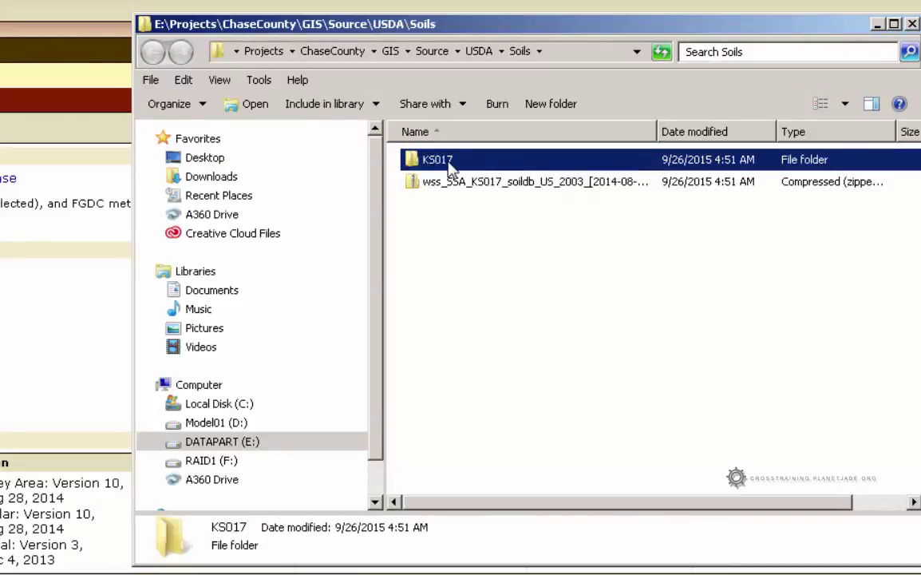
{"action": "double_click", "coordinate": [439, 169]}
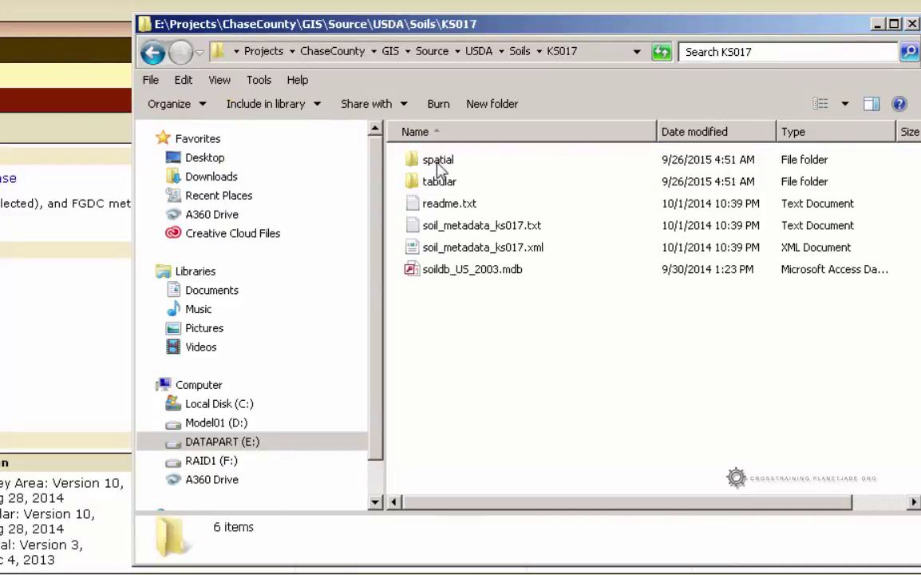
{"action": "double_click", "coordinate": [440, 162]}
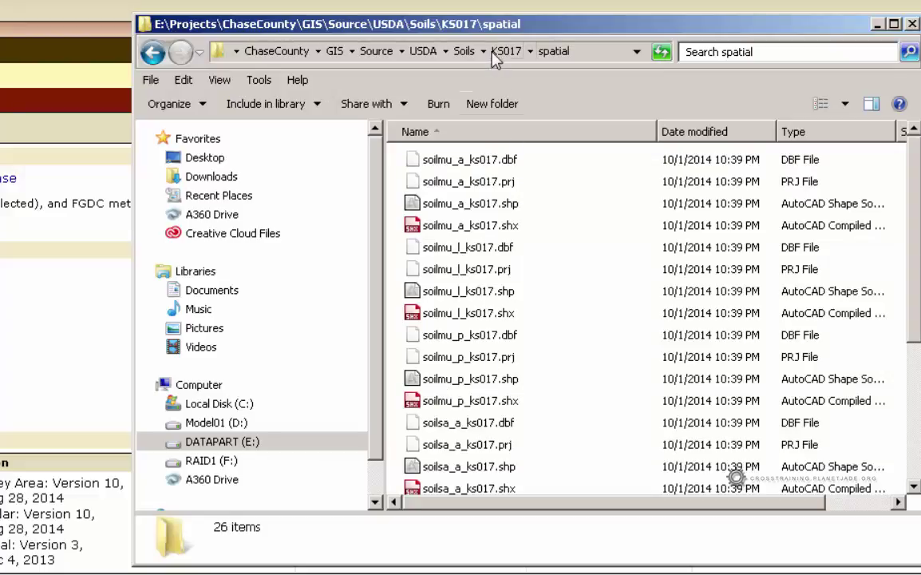
{"action": "left_click", "coordinate": [506, 51]}
{"action": "double_click", "coordinate": [435, 181]}
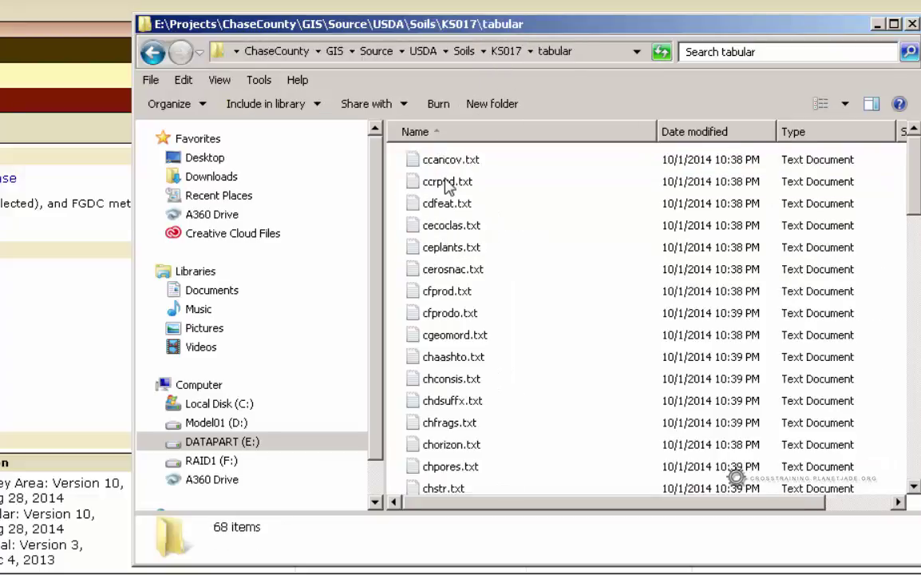
View ccancov.txt and the ccrpyd.txt crop yield records, then return to the spatial folder
{"action": "double_click", "coordinate": [474, 162]}
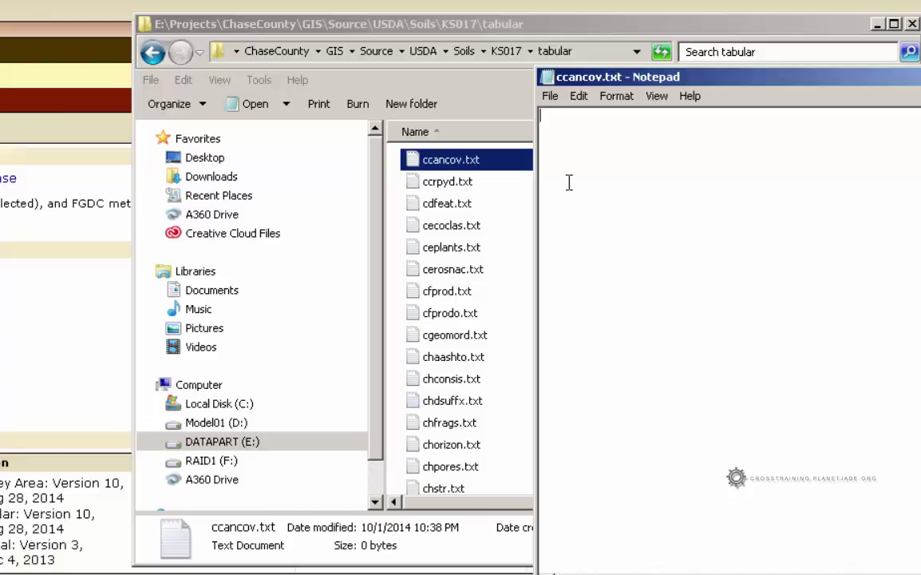
{"action": "left_click", "coordinate": [495, 157]}
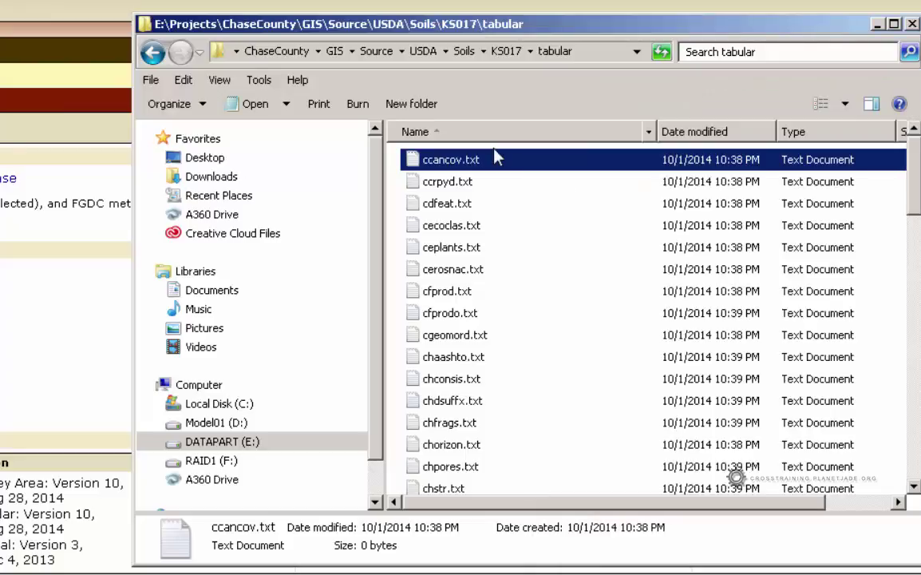
{"action": "double_click", "coordinate": [437, 182]}
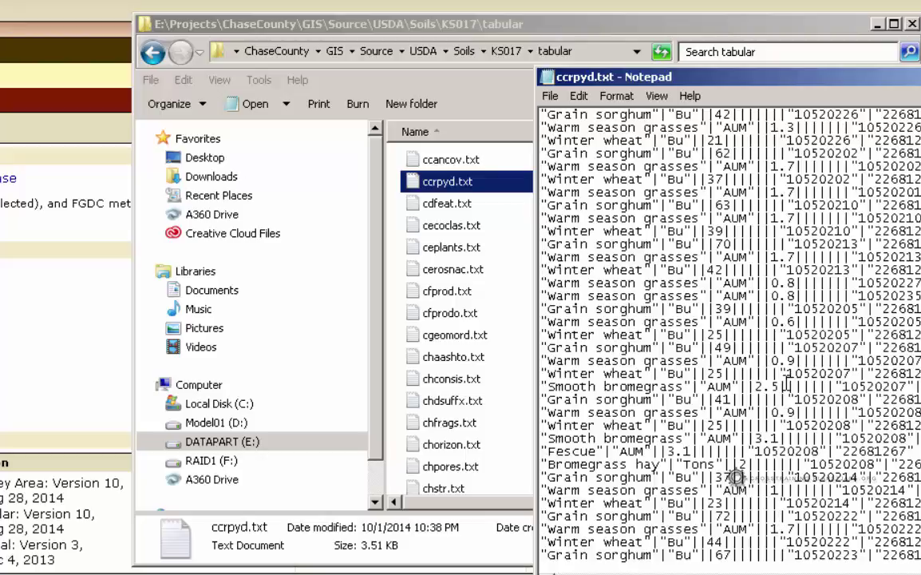
{"action": "left_click_drag", "start_coordinate": [589, 230], "coordinate": [544, 554]}
{"action": "left_click", "coordinate": [452, 269]}
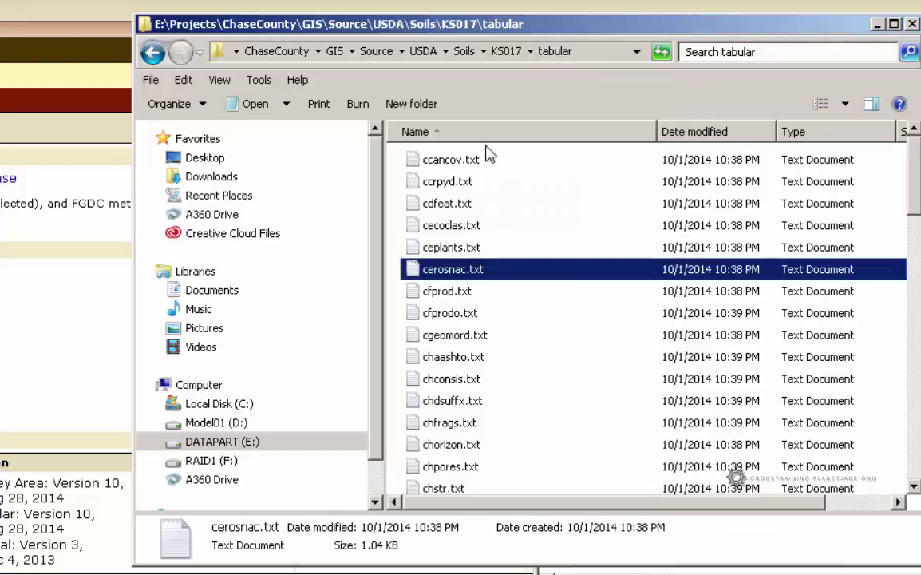
{"action": "left_click", "coordinate": [505, 51]}
{"action": "double_click", "coordinate": [448, 161]}
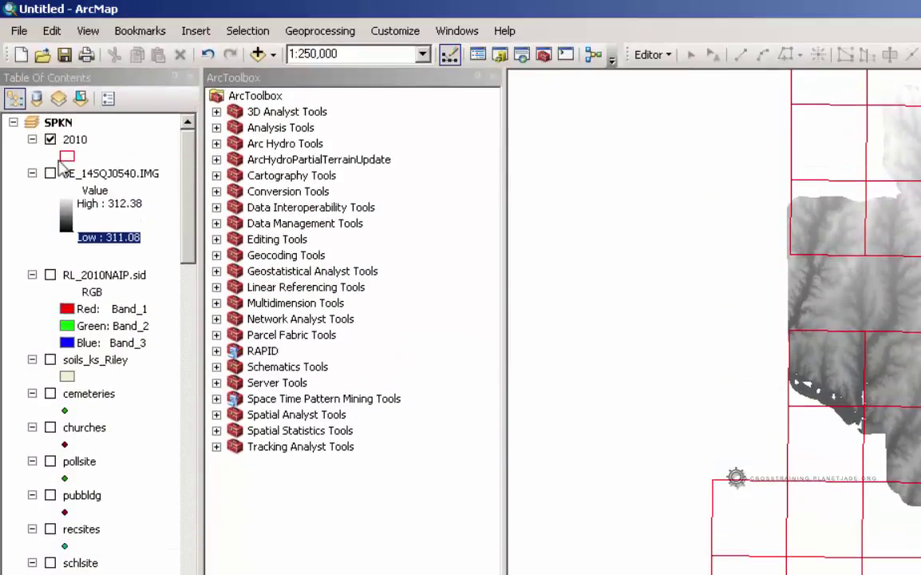
Hide the 2010 grid layer and collapse every layer legend, from 2010 down to h2odist
{"action": "left_click", "coordinate": [50, 140]}
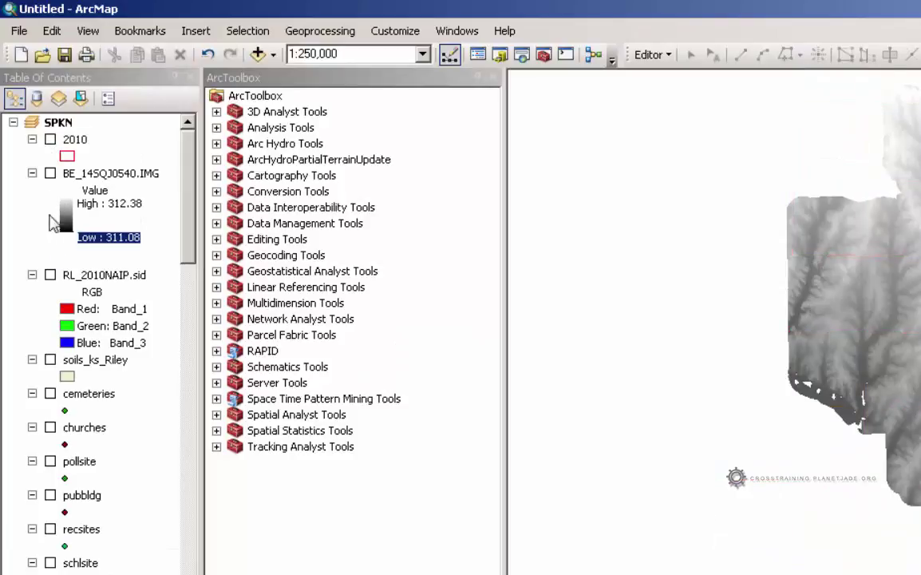
{"action": "left_click", "coordinate": [31, 140]}
{"action": "left_click", "coordinate": [32, 156]}
{"action": "left_click", "coordinate": [32, 173]}
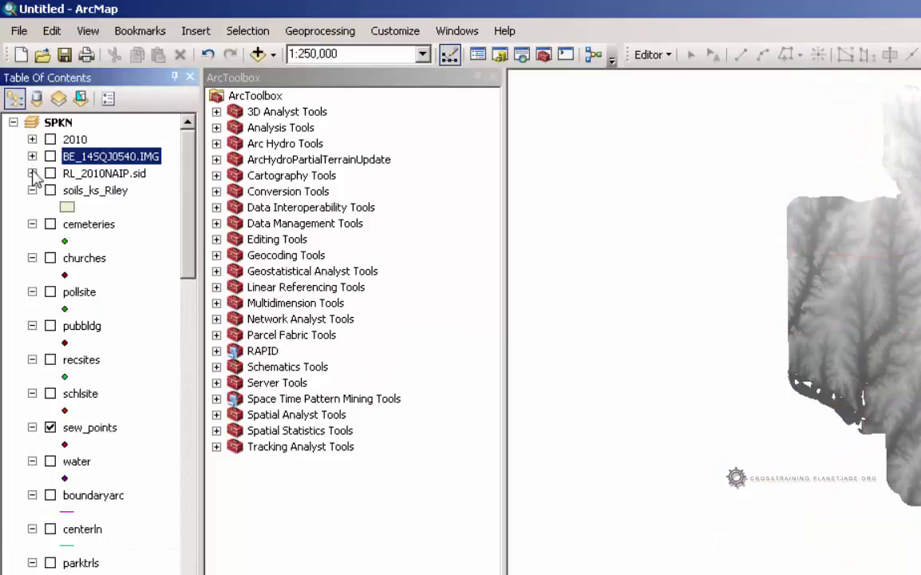
{"action": "left_click", "coordinate": [32, 190]}
{"action": "left_click", "coordinate": [32, 207]}
{"action": "left_click", "coordinate": [32, 224]}
{"action": "left_click", "coordinate": [32, 241]}
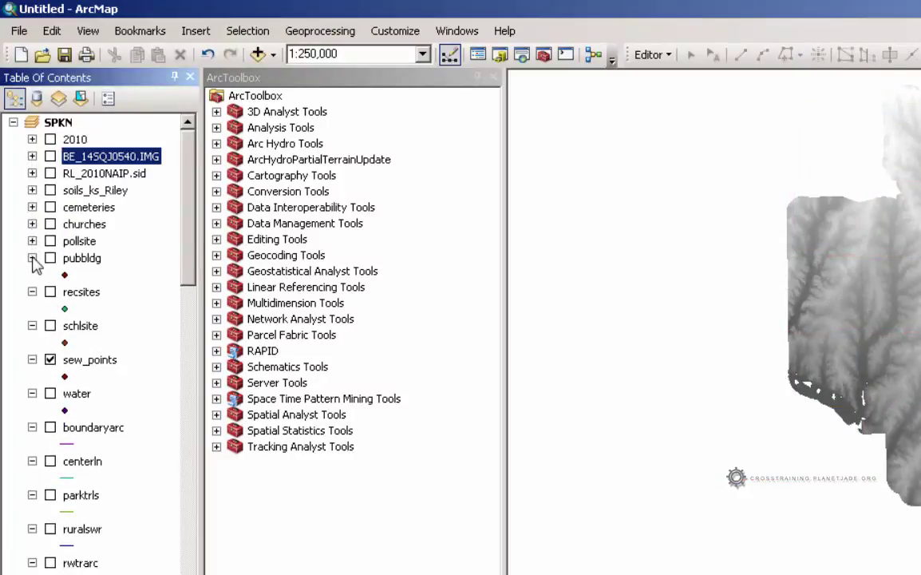
{"action": "left_click", "coordinate": [32, 258]}
{"action": "left_click", "coordinate": [32, 275]}
{"action": "left_click", "coordinate": [32, 291]}
{"action": "left_click", "coordinate": [32, 308]}
{"action": "left_click", "coordinate": [32, 325]}
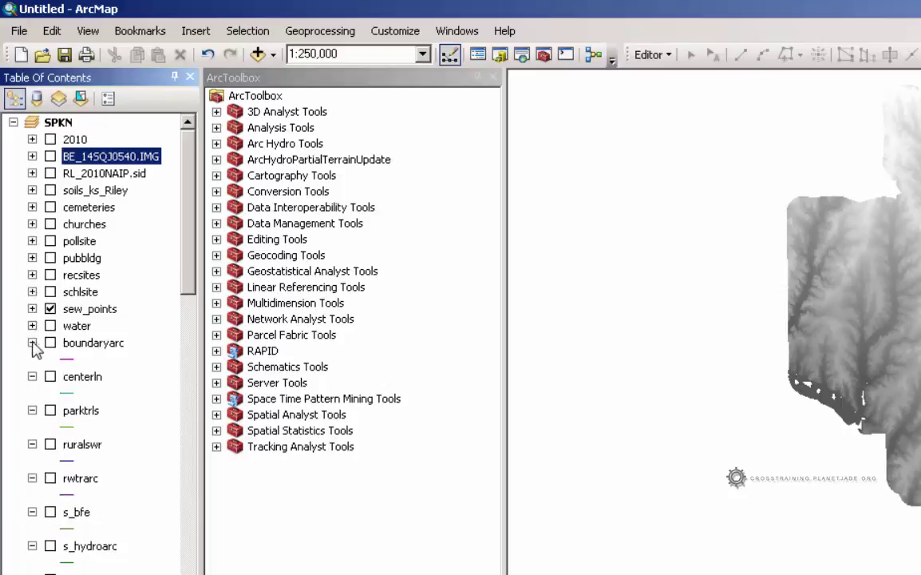
{"action": "left_click", "coordinate": [32, 343]}
{"action": "left_click", "coordinate": [32, 360]}
{"action": "left_click", "coordinate": [32, 375]}
{"action": "left_click", "coordinate": [32, 393]}
{"action": "left_click", "coordinate": [32, 410]}
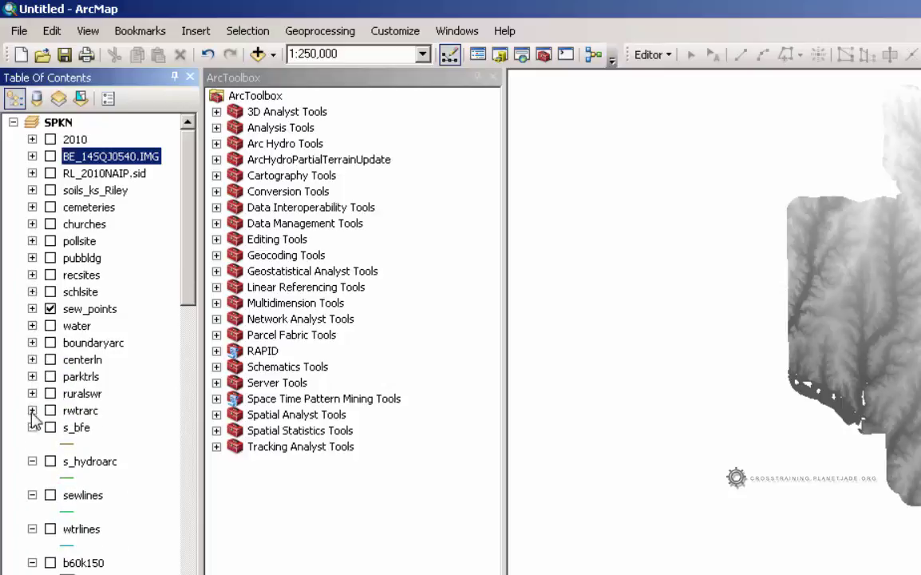
{"action": "left_click", "coordinate": [32, 427]}
{"action": "left_click", "coordinate": [32, 444]}
{"action": "left_click", "coordinate": [32, 461]}
{"action": "left_click", "coordinate": [32, 478]}
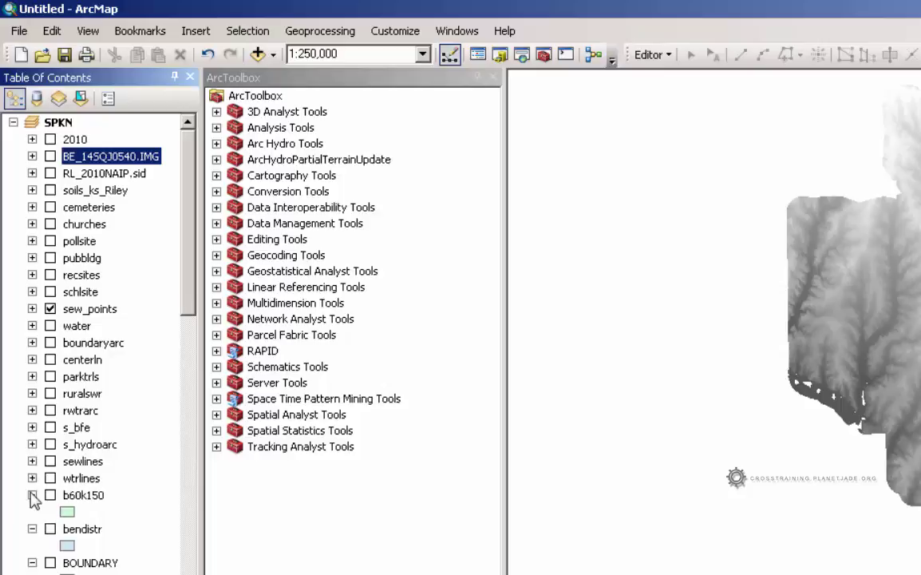
{"action": "left_click", "coordinate": [32, 495]}
{"action": "left_click", "coordinate": [32, 512]}
{"action": "left_click", "coordinate": [32, 528]}
{"action": "left_click", "coordinate": [32, 546]}
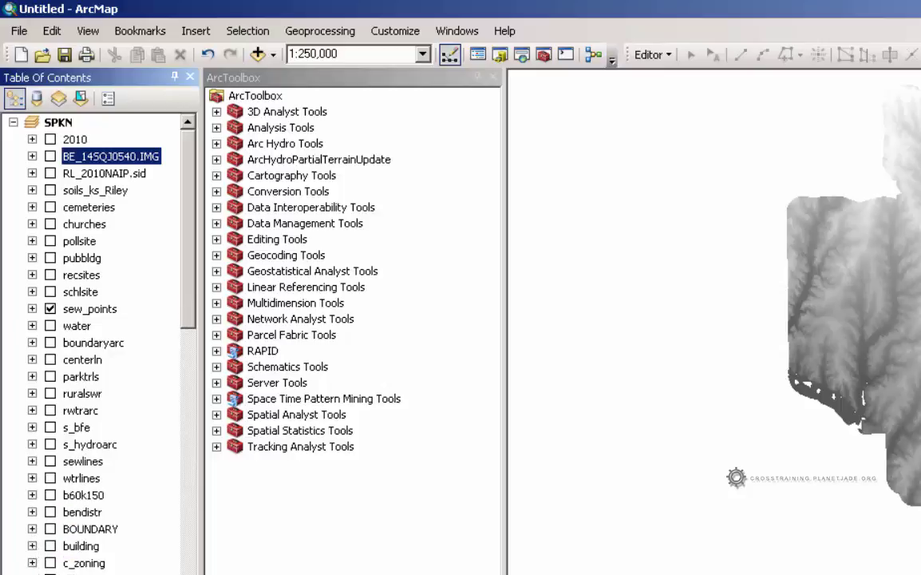
{"action": "scroll", "coordinate": [46, 463], "scroll_direction": "down", "scroll_amount": 4}
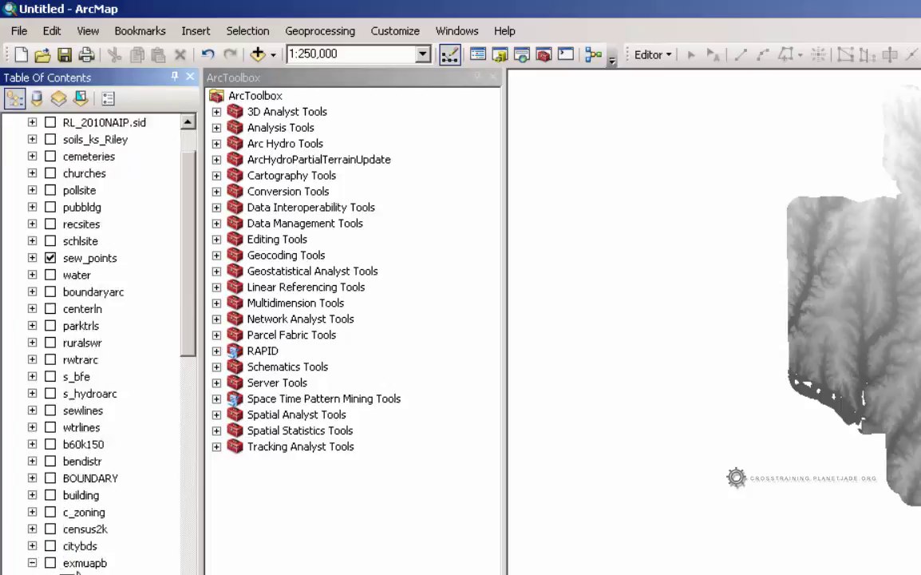
{"action": "left_click", "coordinate": [32, 410]}
{"action": "left_click", "coordinate": [32, 427]}
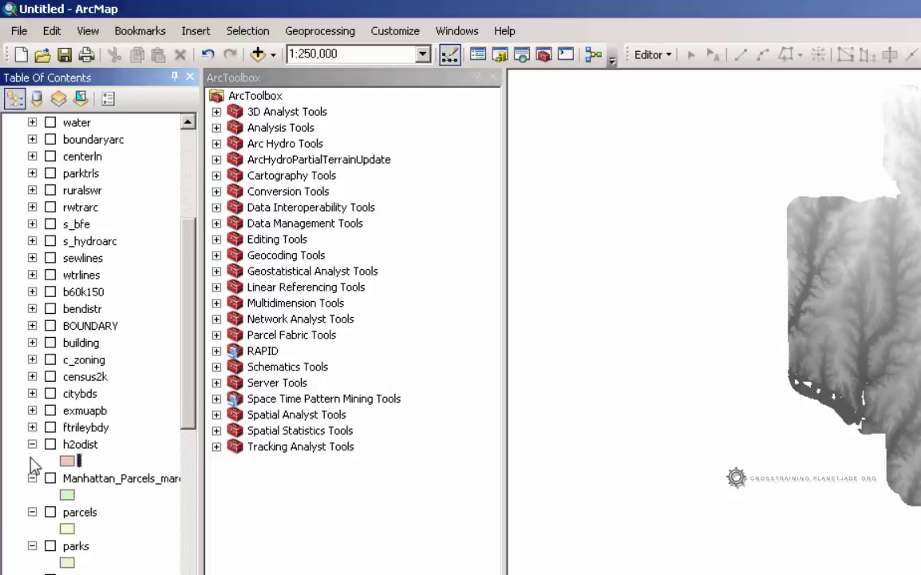
{"action": "left_click", "coordinate": [31, 444]}
{"action": "scroll", "coordinate": [96, 429], "scroll_direction": "up", "scroll_amount": 4}
Turn off the sew_points layer and the a_k_2m elevation raster
{"action": "left_click", "coordinate": [50, 308]}
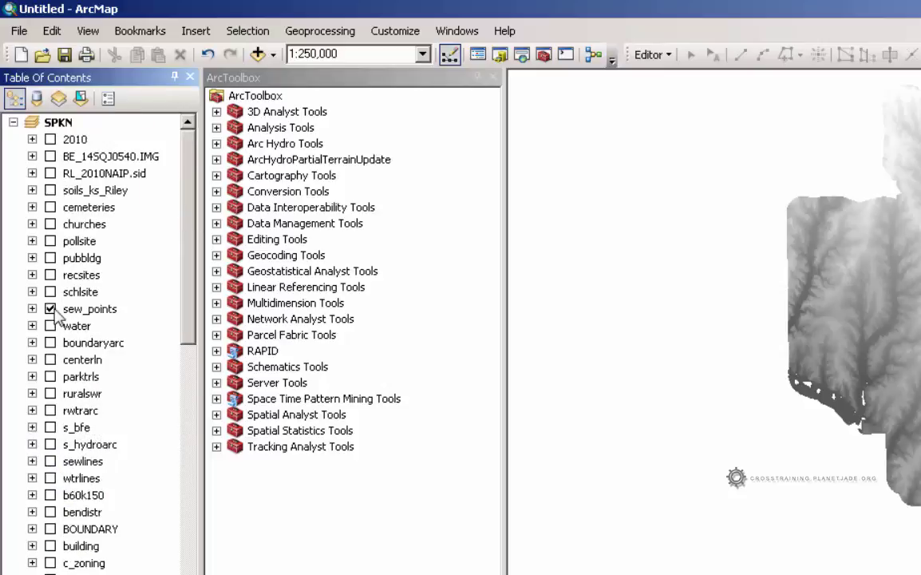
{"action": "scroll", "coordinate": [192, 343], "scroll_direction": "down", "scroll_amount": 1}
{"action": "left_click_drag", "start_coordinate": [191, 343], "coordinate": [164, 562]}
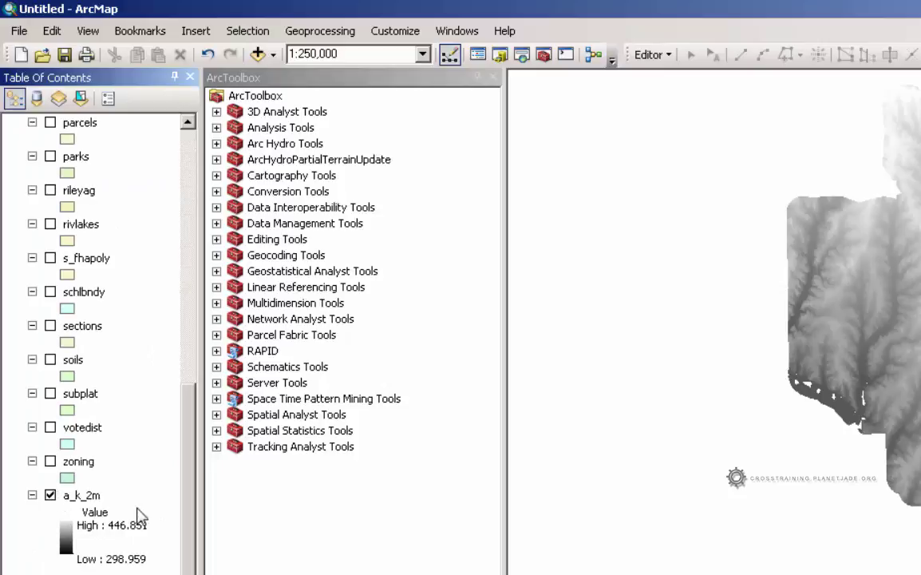
{"action": "left_click", "coordinate": [50, 494]}
{"action": "left_click_drag", "start_coordinate": [197, 538], "coordinate": [209, 238]}
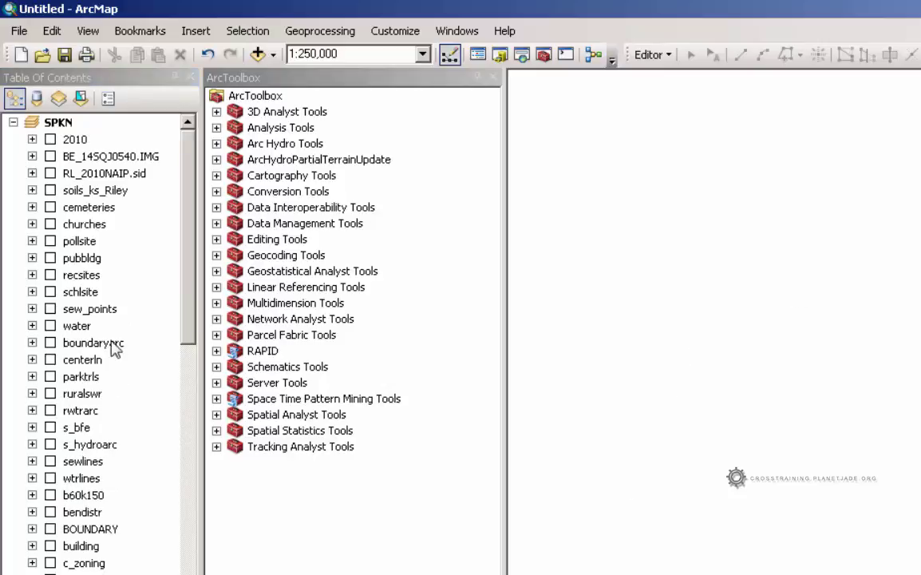
Open Add Data for the SPKN data frame and go to the folder connections
{"action": "right_click", "coordinate": [58, 122]}
{"action": "left_click", "coordinate": [31, 99]}
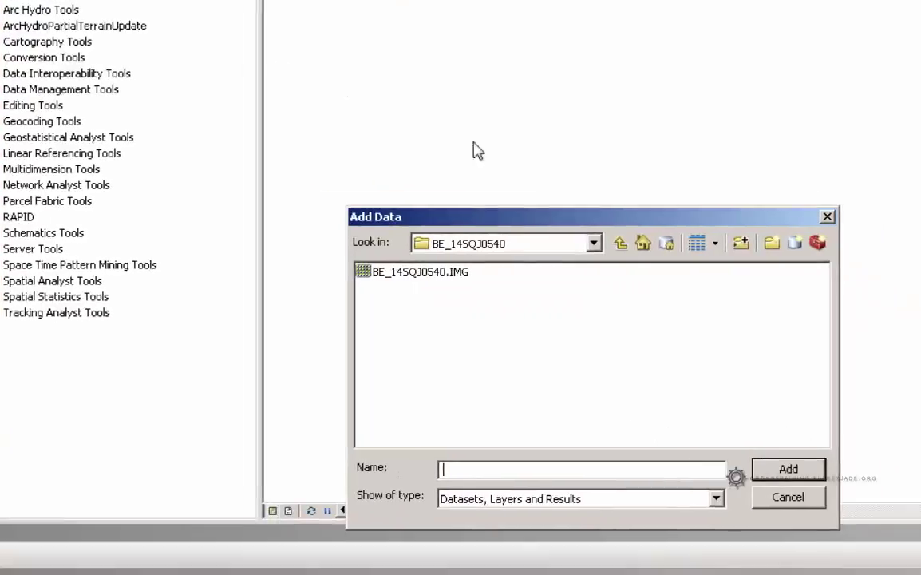
{"action": "left_click", "coordinate": [516, 187]}
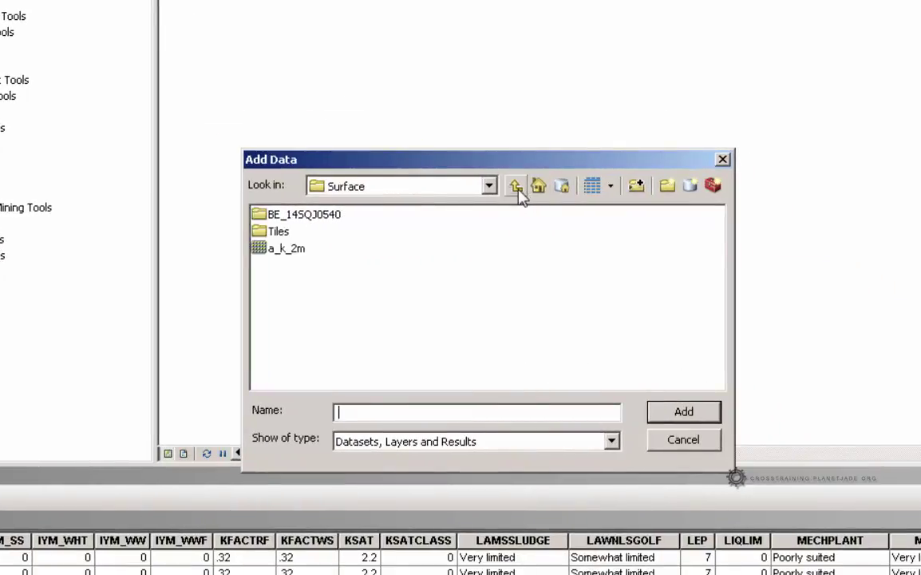
{"action": "left_click", "coordinate": [516, 187]}
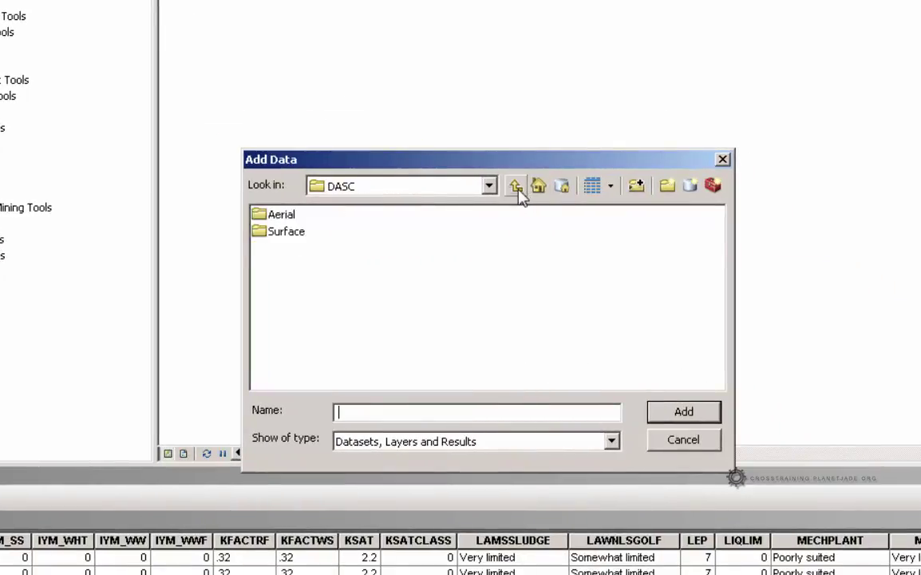
{"action": "left_click", "coordinate": [517, 187]}
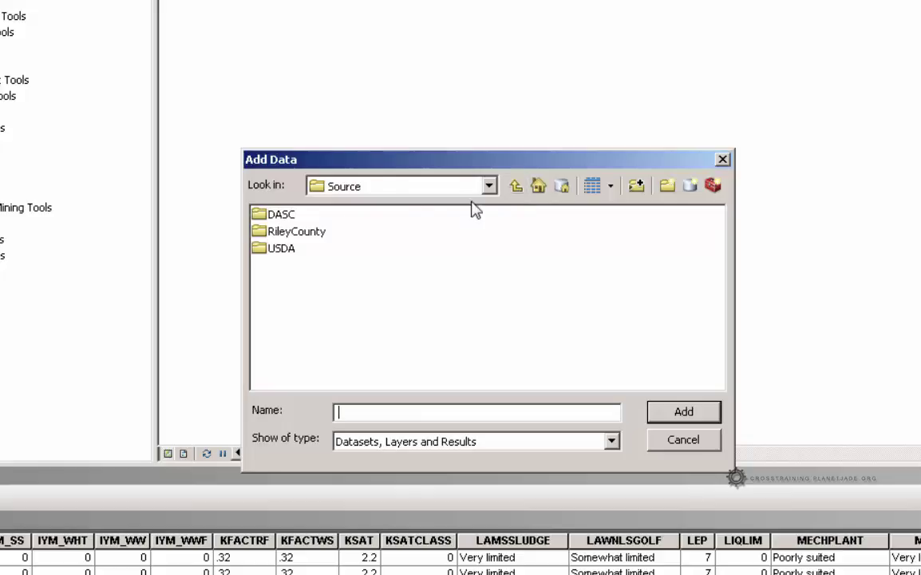
{"action": "left_click", "coordinate": [516, 188]}
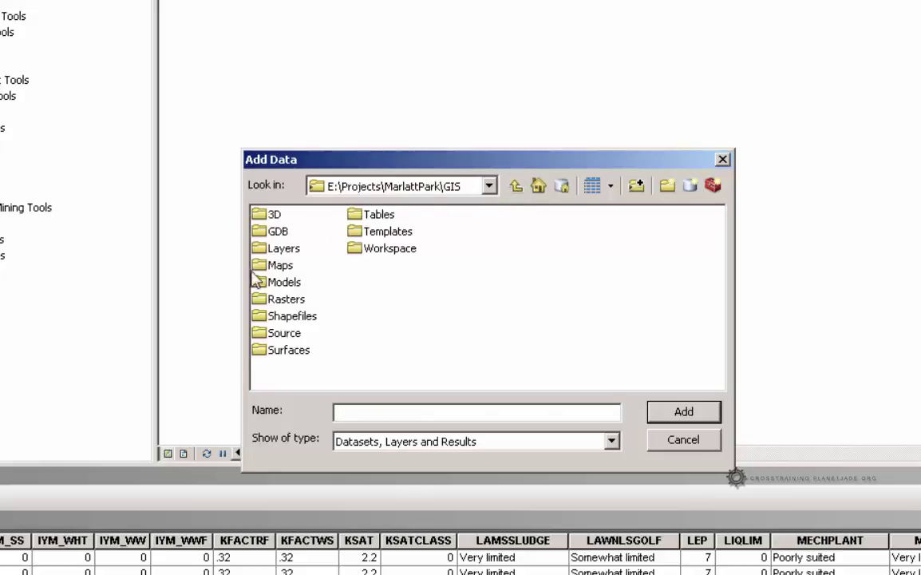
{"action": "left_click", "coordinate": [489, 186]}
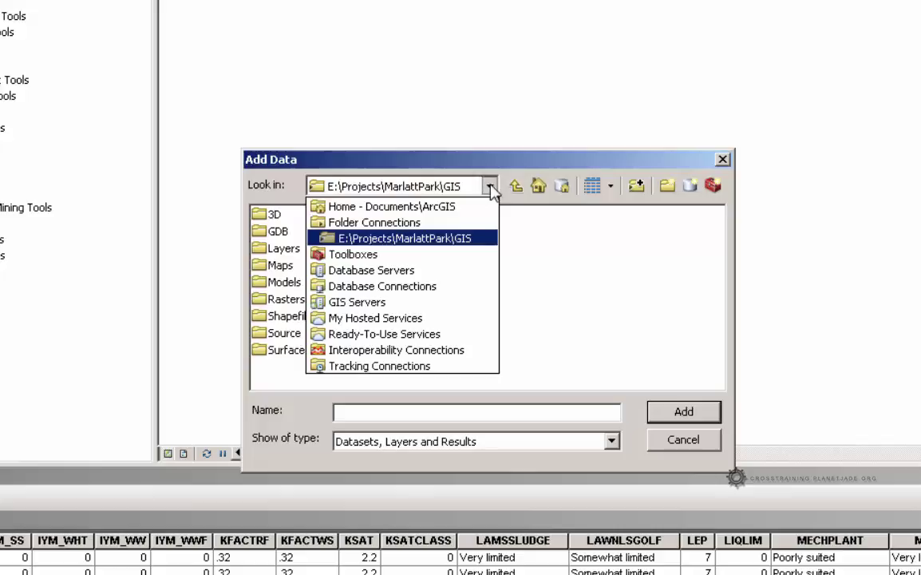
{"action": "left_click", "coordinate": [353, 223]}
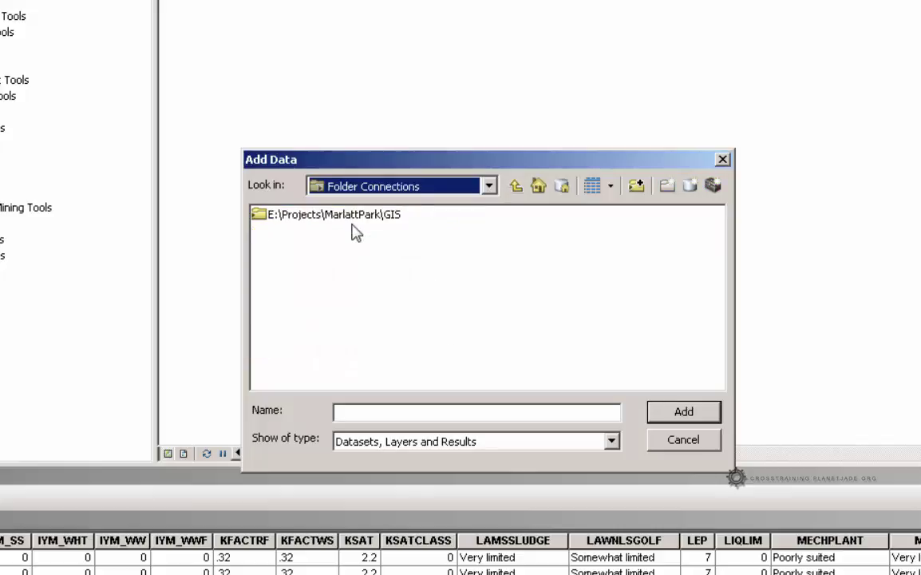
Connect the folder E:\Projects\ChaseCounty\GIS
{"action": "left_click", "coordinate": [637, 185]}
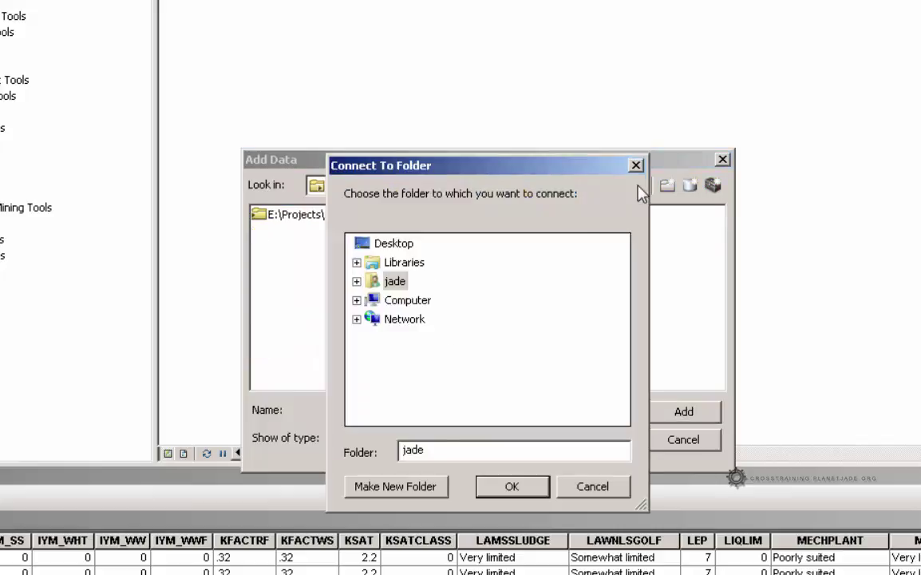
{"action": "left_click", "coordinate": [359, 302]}
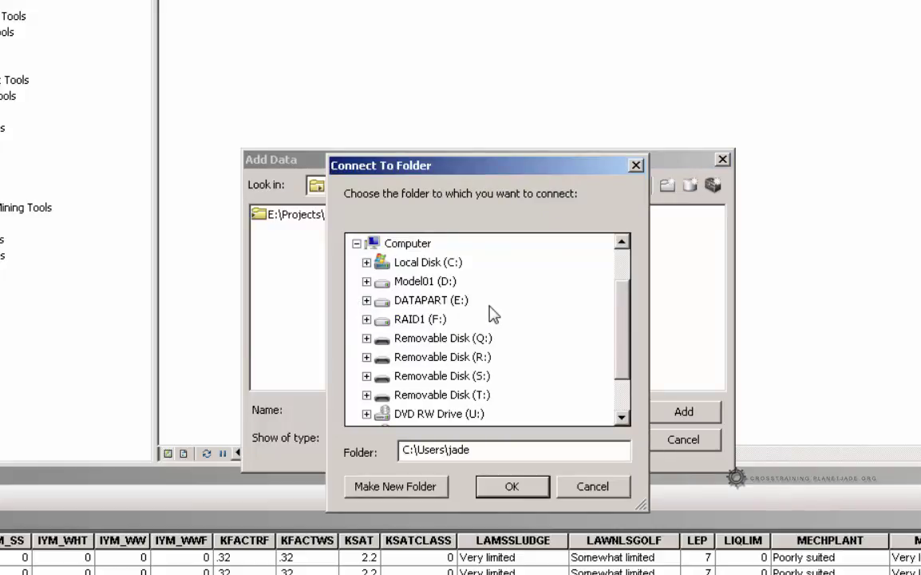
{"action": "left_click", "coordinate": [366, 300]}
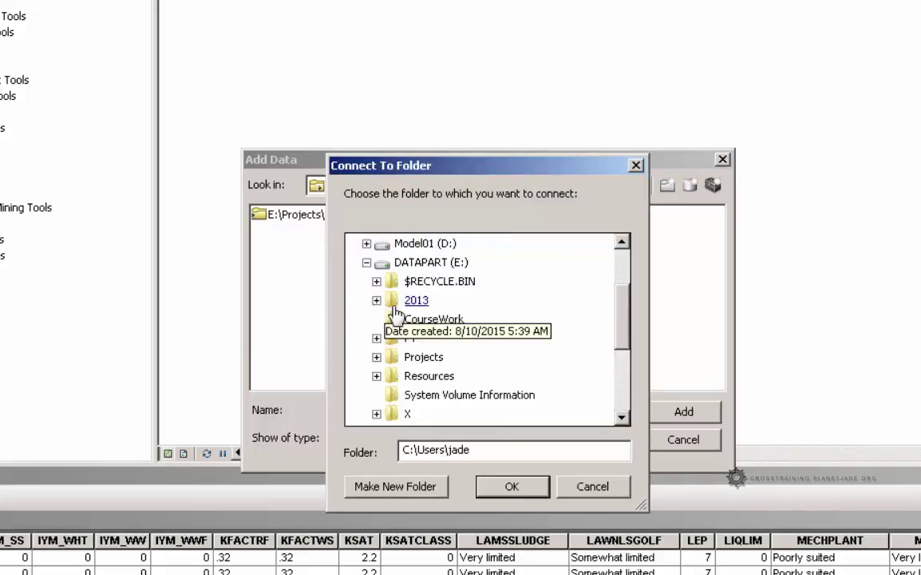
{"action": "left_click", "coordinate": [376, 357]}
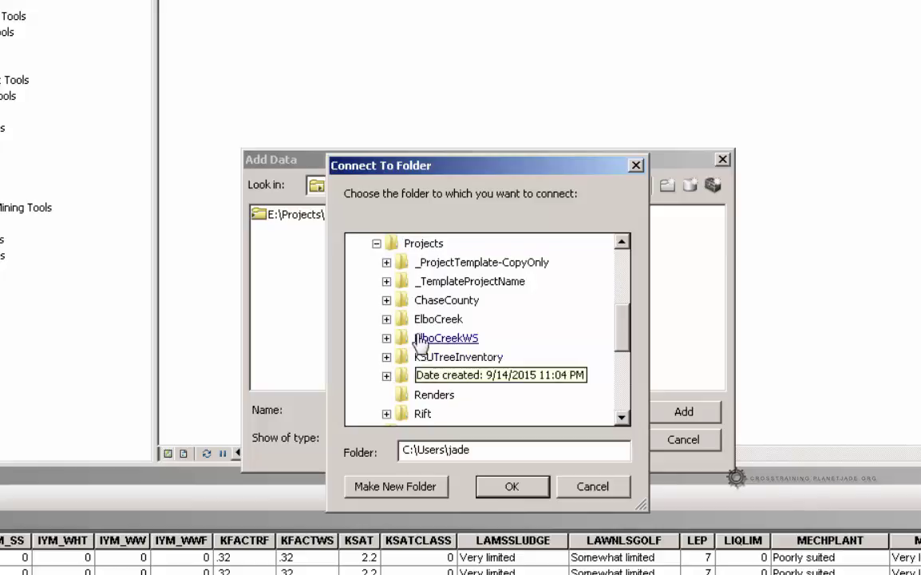
{"action": "left_click", "coordinate": [387, 301]}
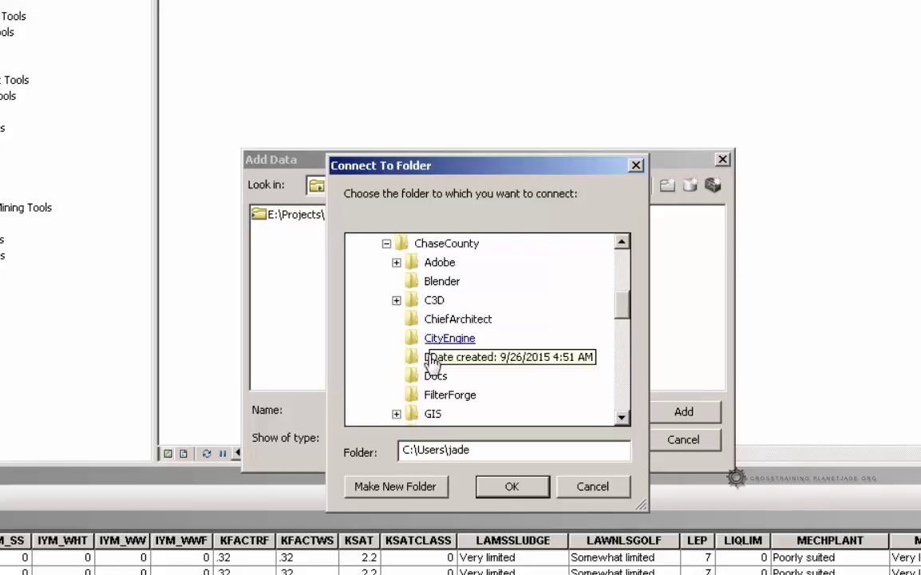
{"action": "left_click", "coordinate": [410, 415]}
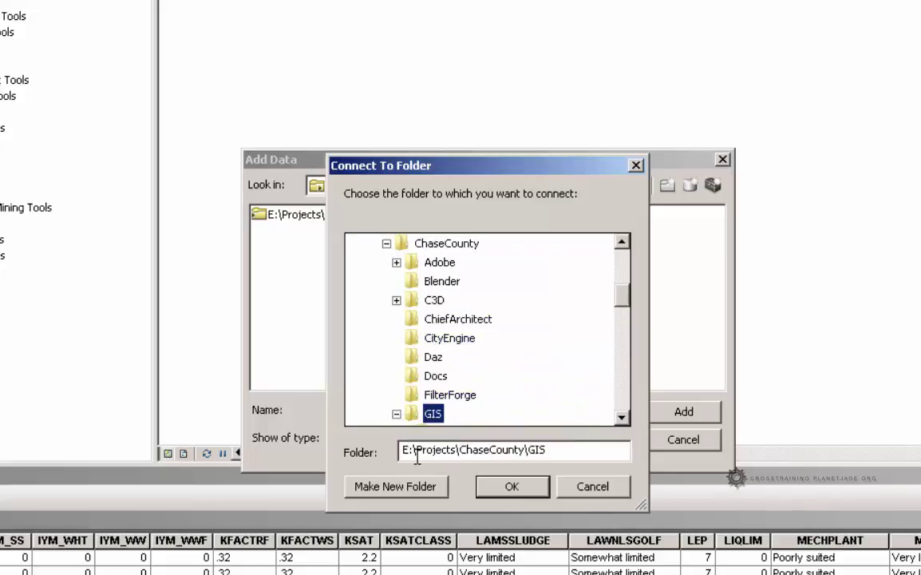
{"action": "double_click", "coordinate": [536, 451]}
{"action": "left_click_drag", "start_coordinate": [536, 450], "coordinate": [386, 468]}
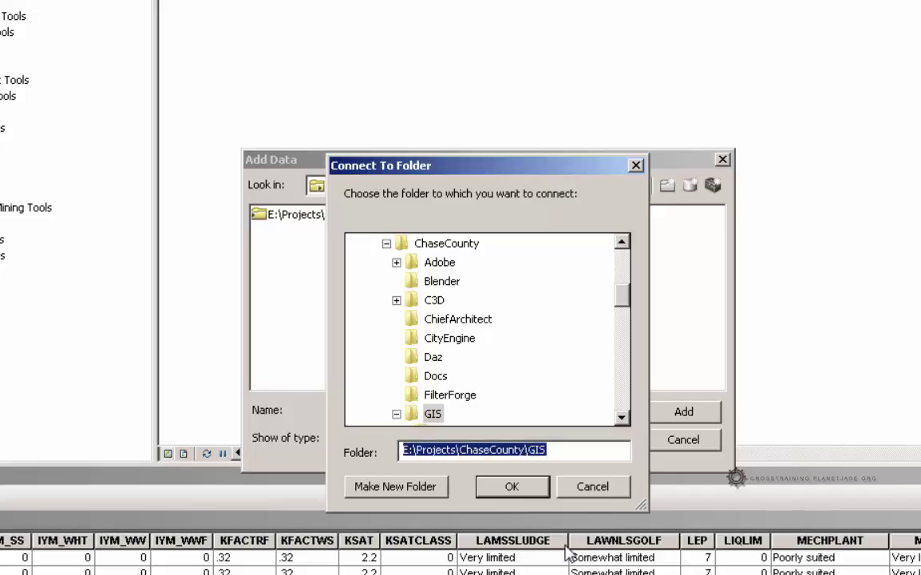
{"action": "left_click", "coordinate": [511, 487]}
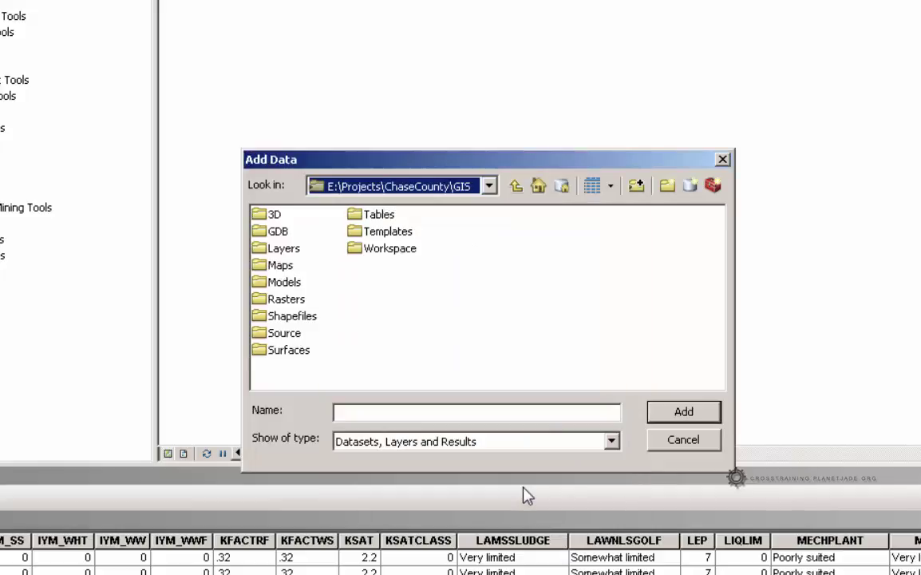
Browse to Source\USDA\Soils\KS017\spatial and select all six soil shapefiles
{"action": "left_click", "coordinate": [514, 185]}
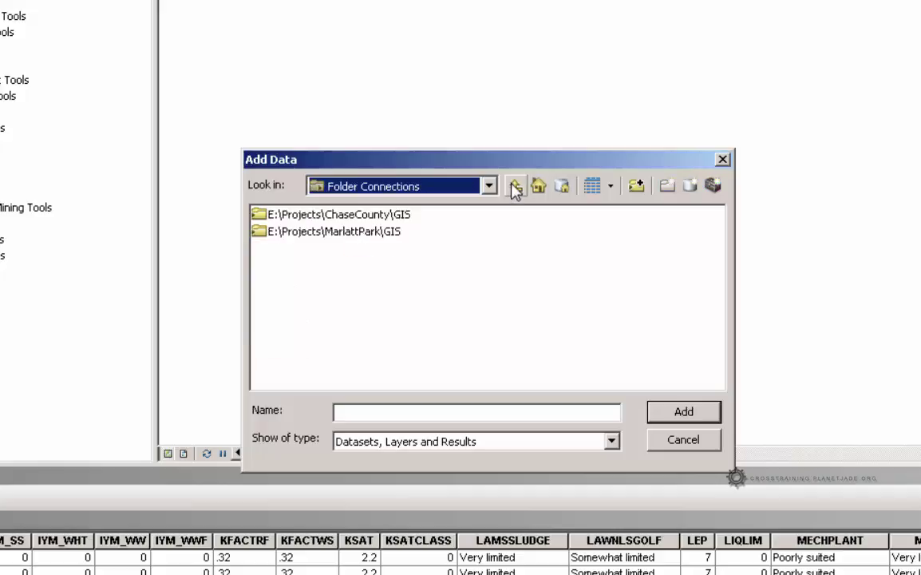
{"action": "left_click", "coordinate": [385, 214]}
{"action": "double_click", "coordinate": [405, 216]}
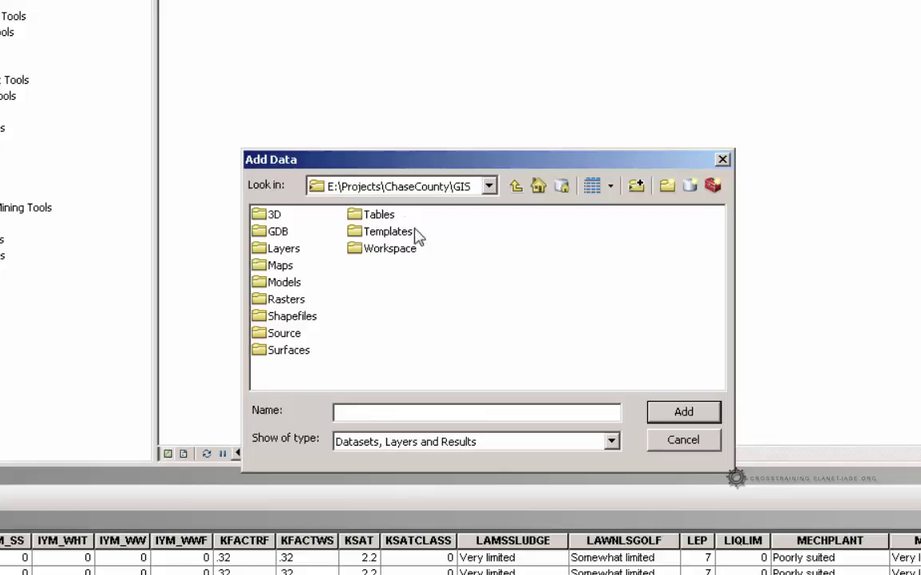
{"action": "double_click", "coordinate": [287, 334]}
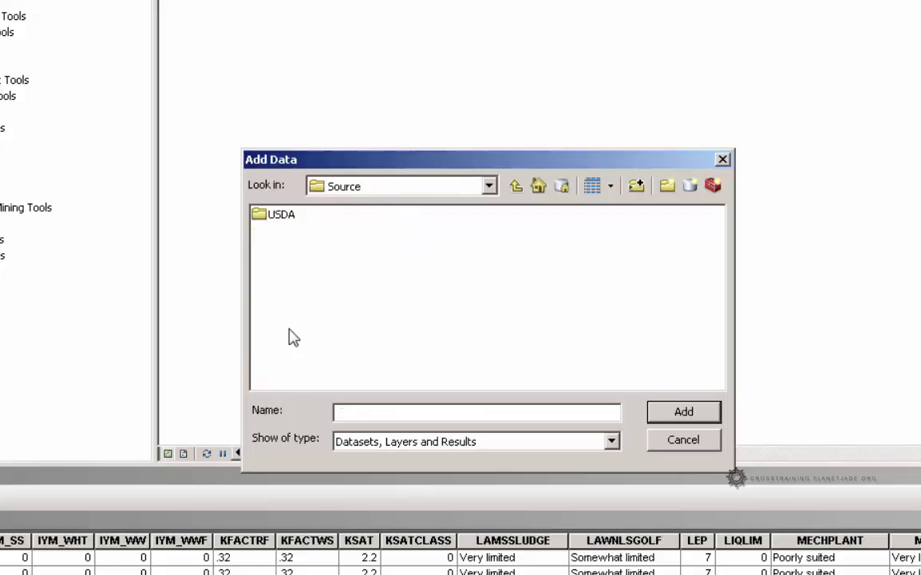
{"action": "double_click", "coordinate": [288, 216]}
{"action": "double_click", "coordinate": [277, 217]}
{"action": "double_click", "coordinate": [281, 220]}
{"action": "double_click", "coordinate": [281, 214]}
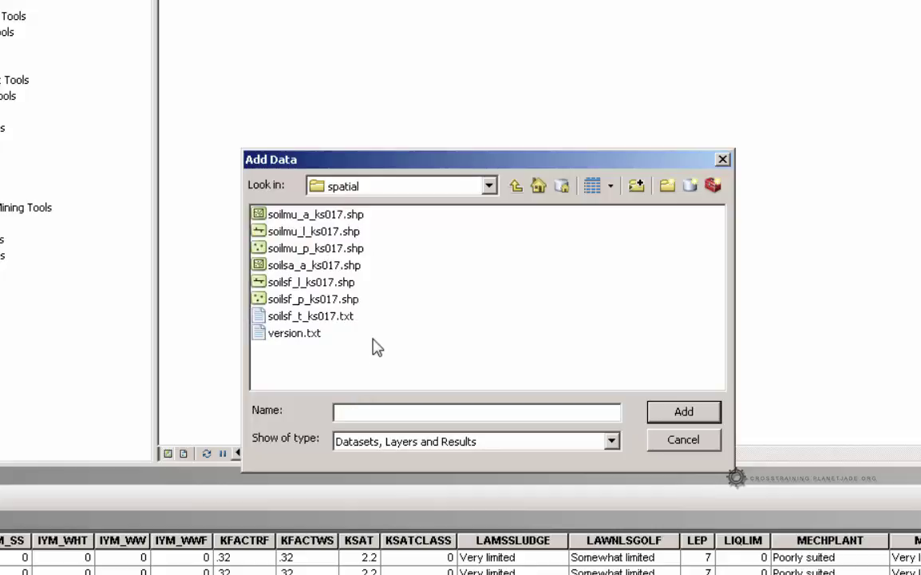
{"action": "left_click", "coordinate": [357, 302]}
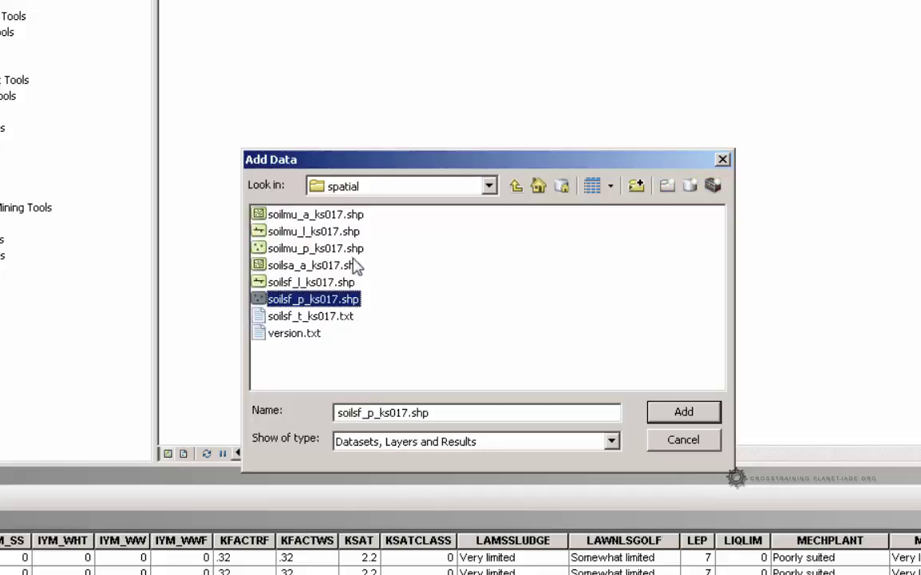
{"action": "left_click", "coordinate": [356, 214], "text": "shift"}
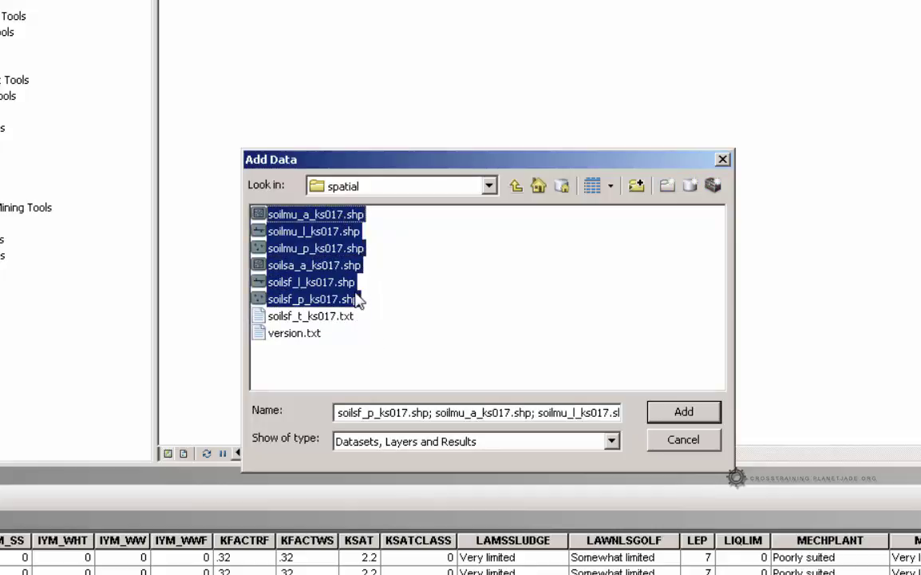
Add the six selected KS017 shapefiles and close the Geographic Coordinate Systems warning
{"action": "left_click", "coordinate": [684, 412]}
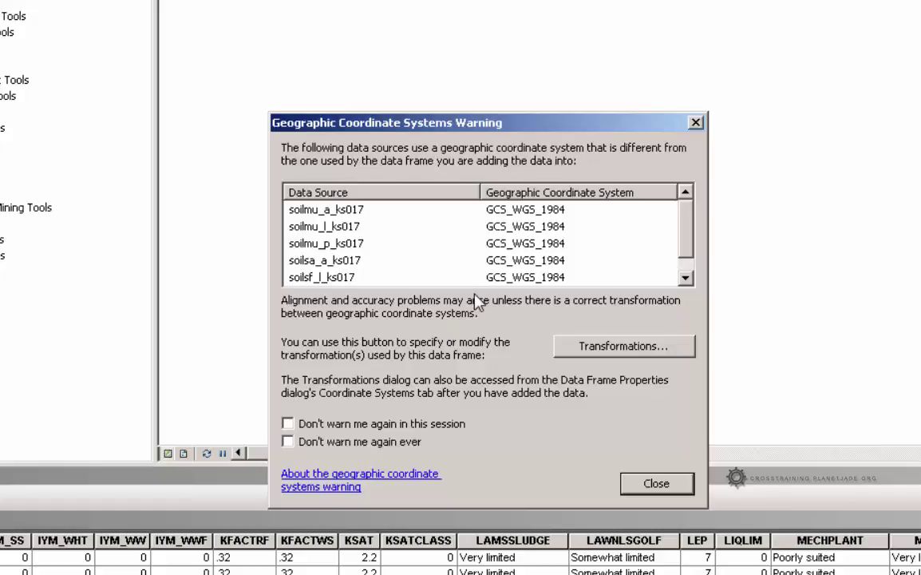
{"action": "left_click", "coordinate": [659, 485]}
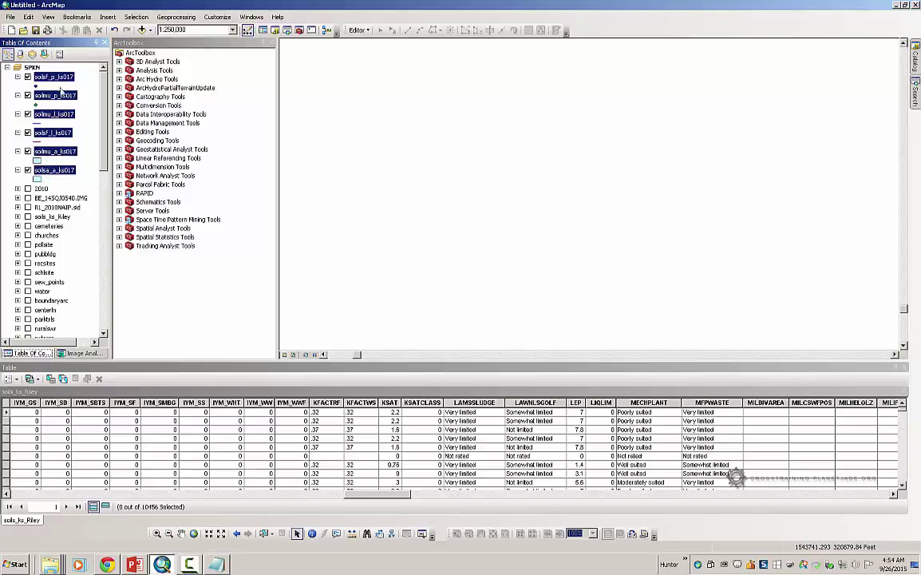
Zoom the map to the soilsa_a_ks017 survey area layer
{"action": "left_click", "coordinate": [58, 80]}
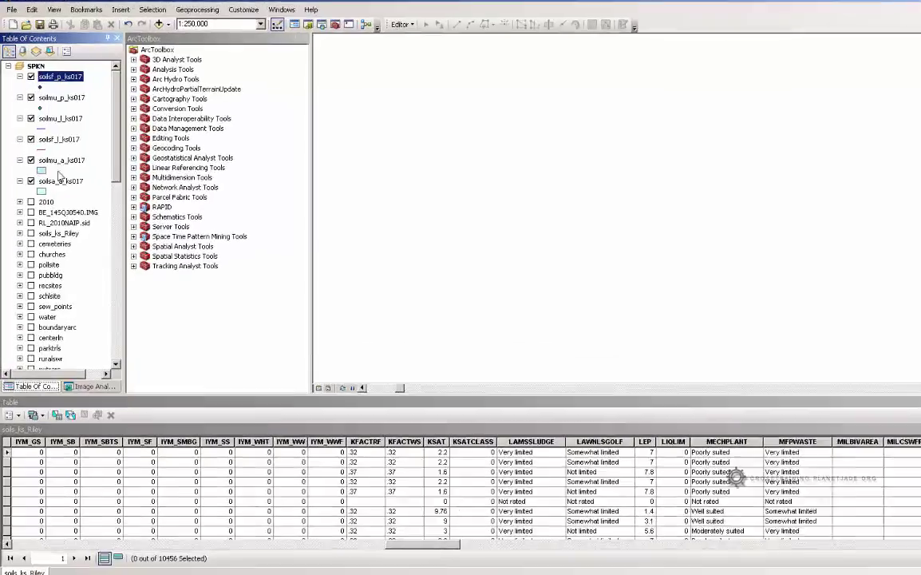
{"action": "left_click", "coordinate": [60, 170]}
{"action": "right_click", "coordinate": [62, 172]}
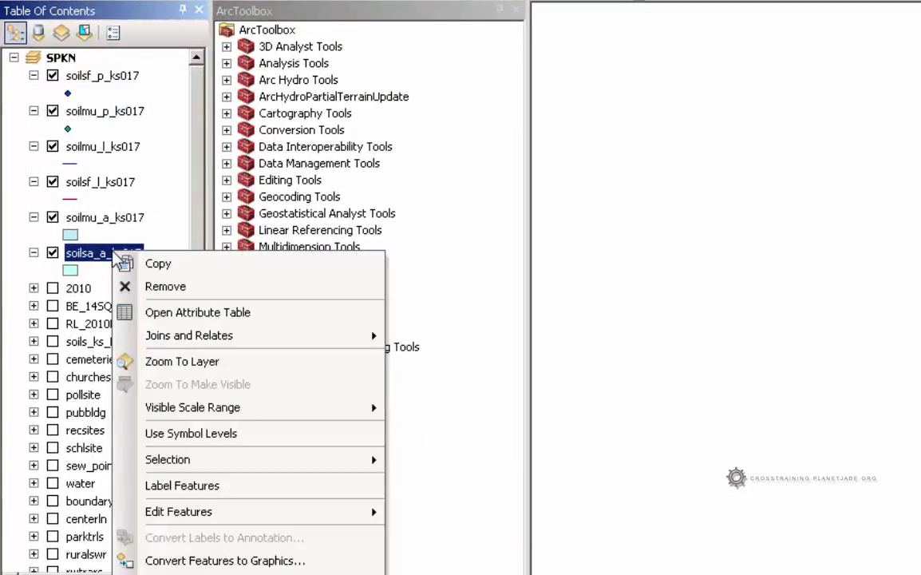
{"action": "left_click", "coordinate": [182, 361]}
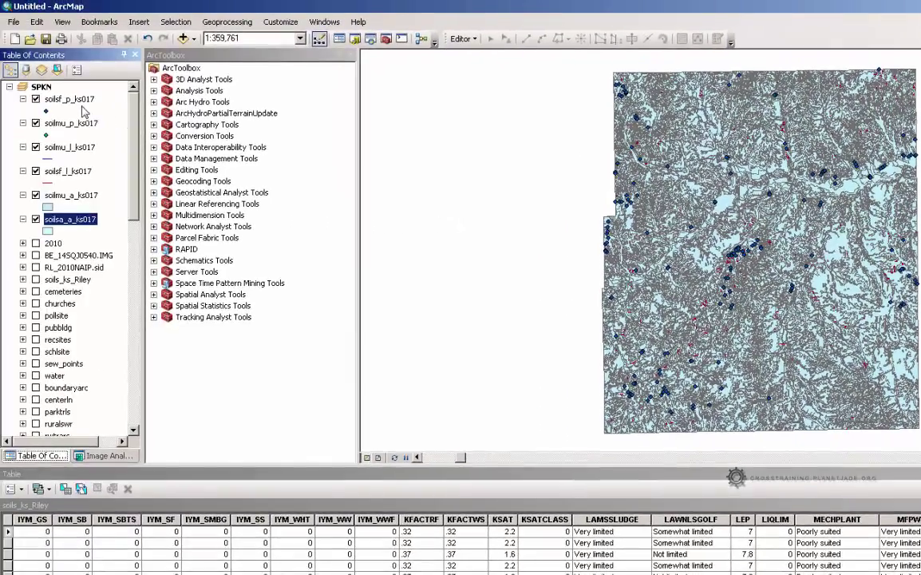
Open the attribute table of the soilsf_p_ks017 layer
{"action": "left_click", "coordinate": [80, 102]}
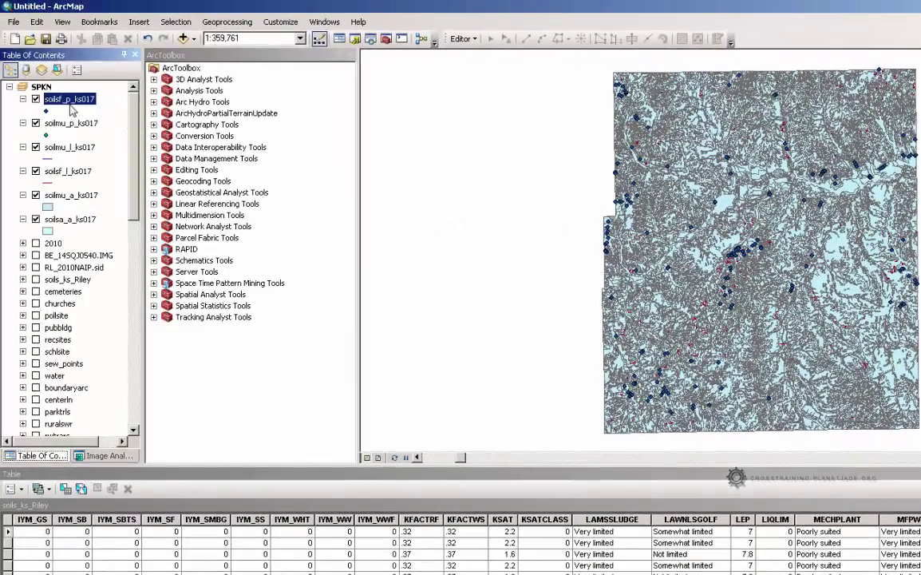
{"action": "right_click", "coordinate": [70, 108]}
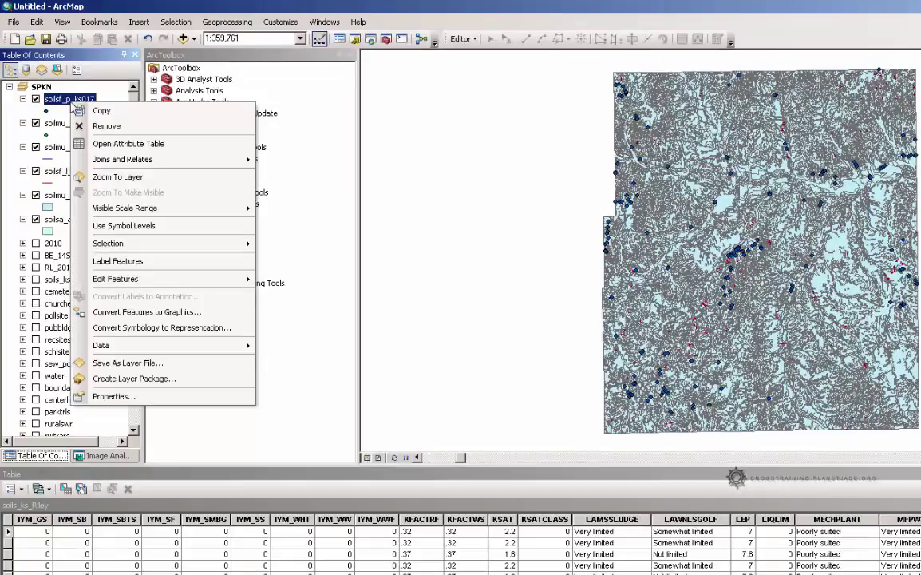
{"action": "left_click", "coordinate": [96, 143]}
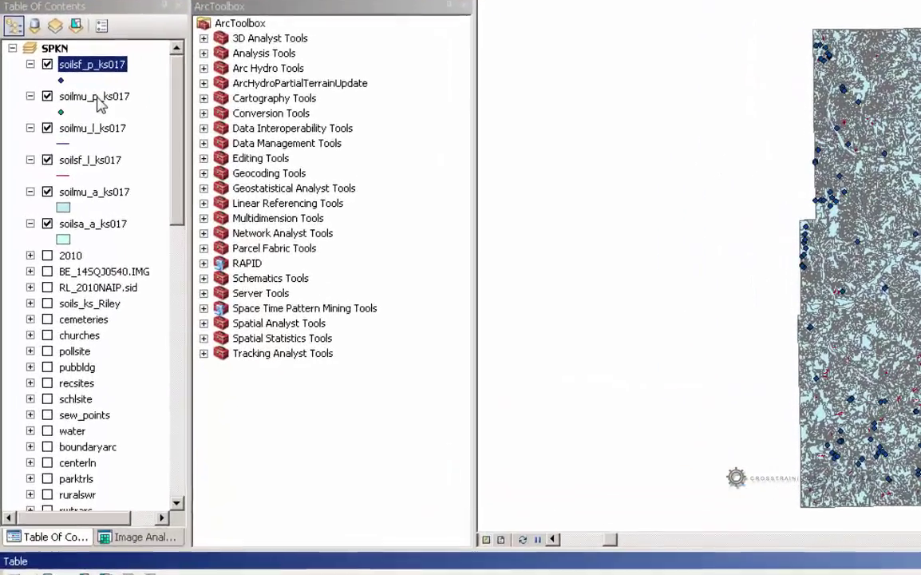
Open the soilmu_p_ks017 attribute table and hide the soilmu_p_ks017 and soilsf_p_ks017 point layers
{"action": "left_click", "coordinate": [72, 126]}
{"action": "right_click", "coordinate": [73, 126]}
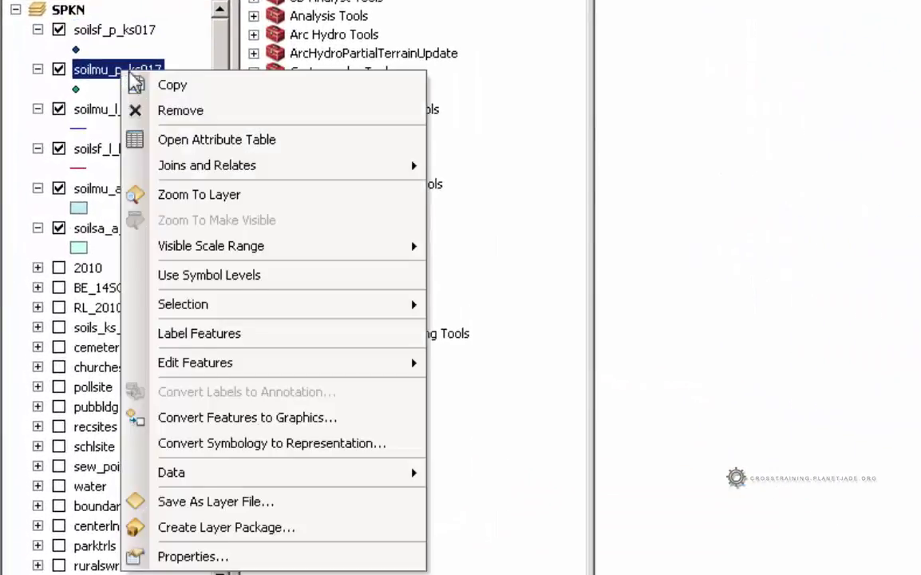
{"action": "left_click", "coordinate": [209, 1]}
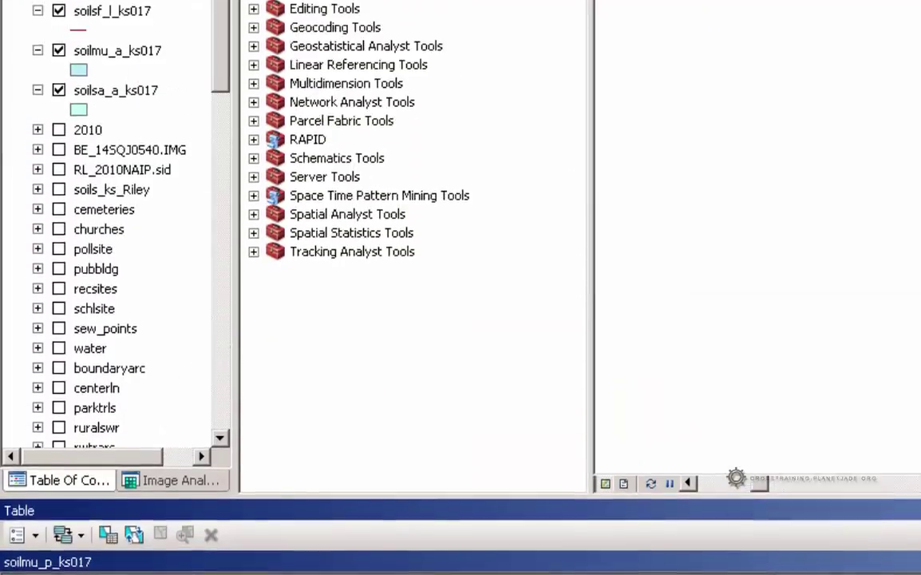
{"action": "left_click", "coordinate": [59, 69]}
{"action": "left_click", "coordinate": [58, 30]}
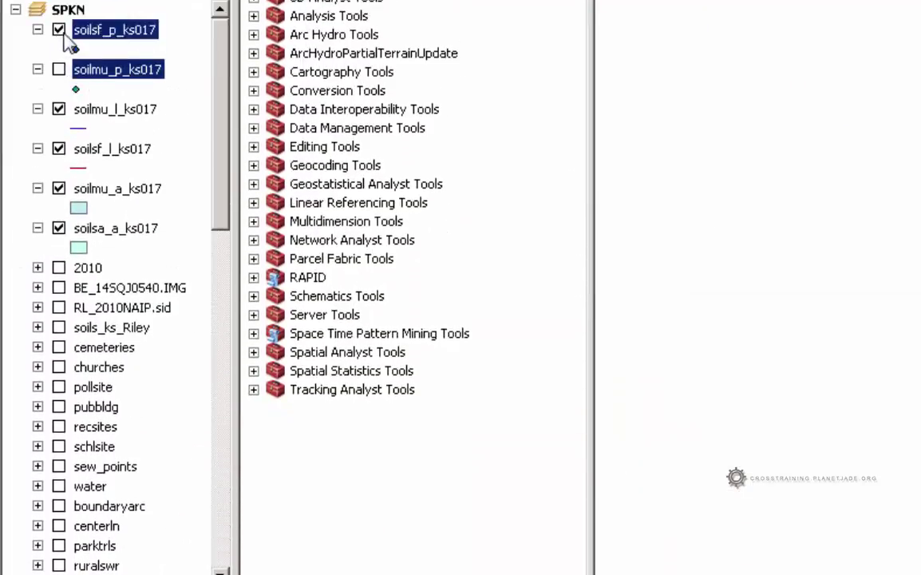
Open the soilmu_l_ks017 attribute table
{"action": "left_click", "coordinate": [94, 112]}
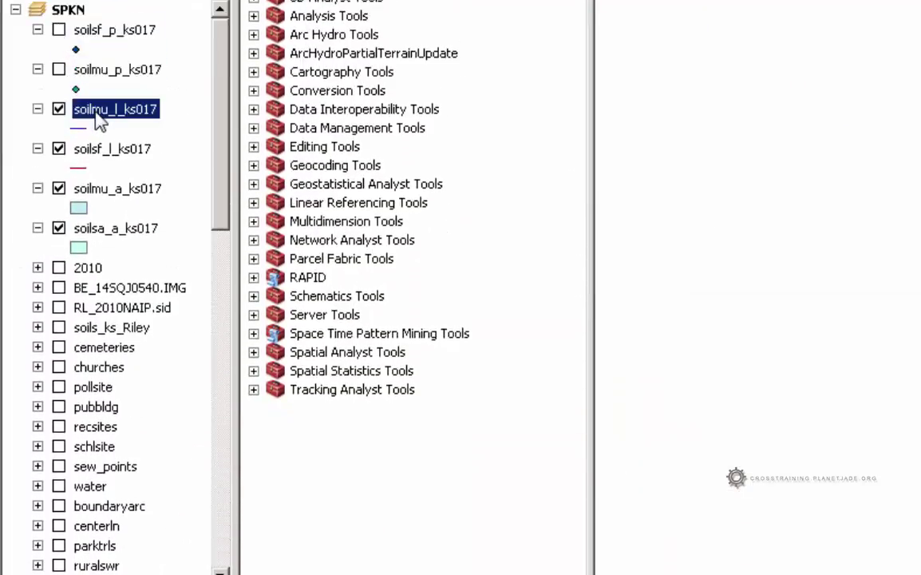
{"action": "right_click", "coordinate": [95, 114]}
{"action": "left_click", "coordinate": [143, 182]}
Open the soilsf_l_ks017 table, review its GUL FEATSYM values, and zoom the map to 1:25,000
{"action": "left_click", "coordinate": [124, 149]}
{"action": "right_click", "coordinate": [126, 151]}
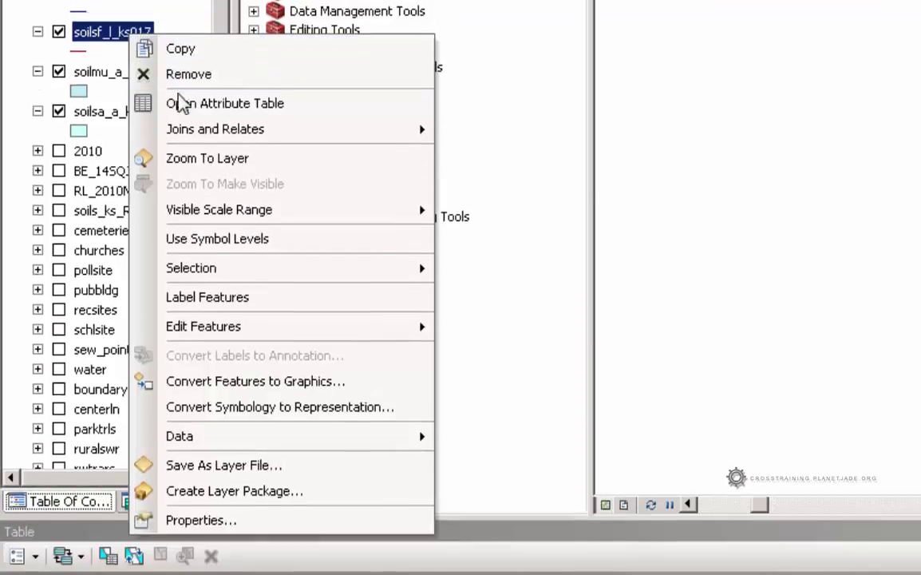
{"action": "left_click", "coordinate": [182, 103]}
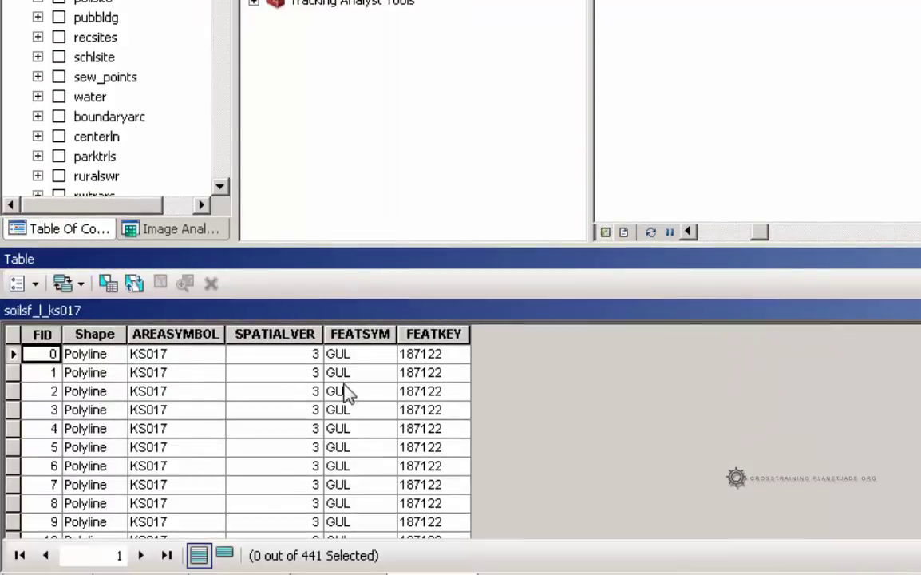
{"action": "left_click", "coordinate": [349, 391]}
{"action": "left_click", "coordinate": [357, 356]}
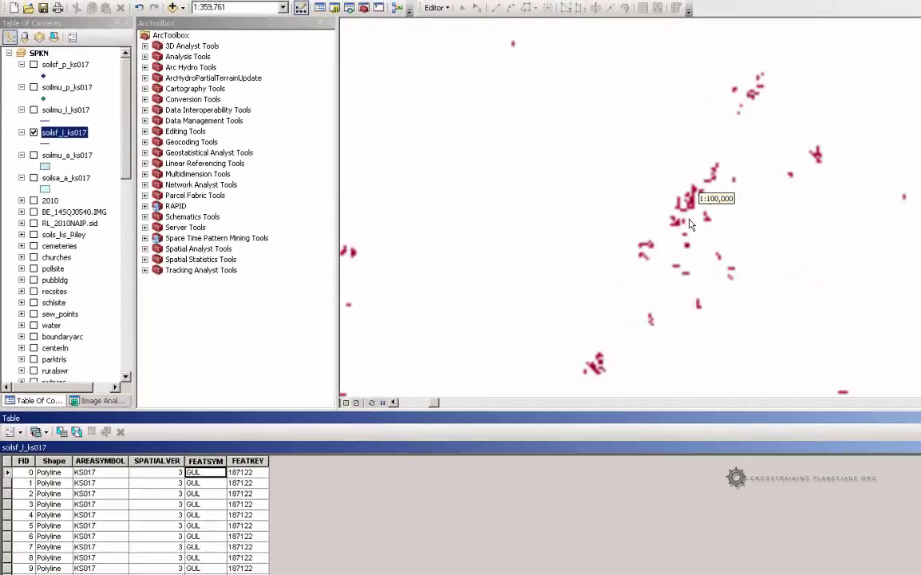
{"action": "scroll", "coordinate": [690, 225], "scroll_direction": "up", "scroll_amount": 4}
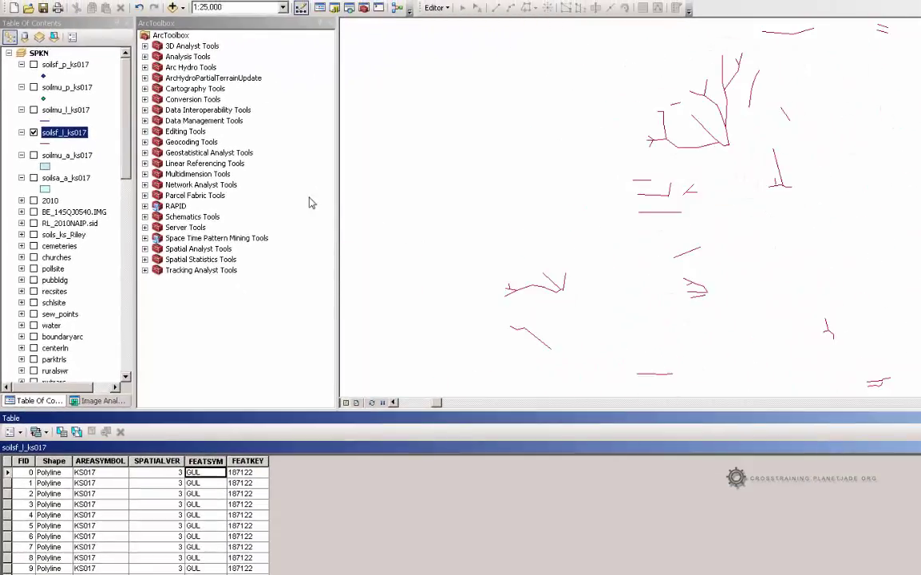
Hide the soilsf_l_ks017 gully lines and open the soilmu_a_ks017 attribute table
{"action": "left_click", "coordinate": [33, 132]}
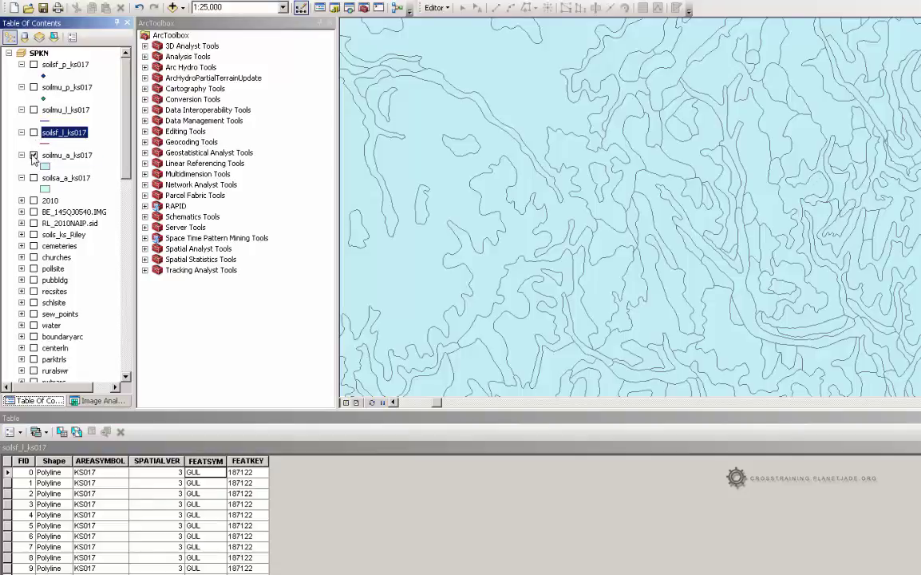
{"action": "right_click", "coordinate": [51, 157]}
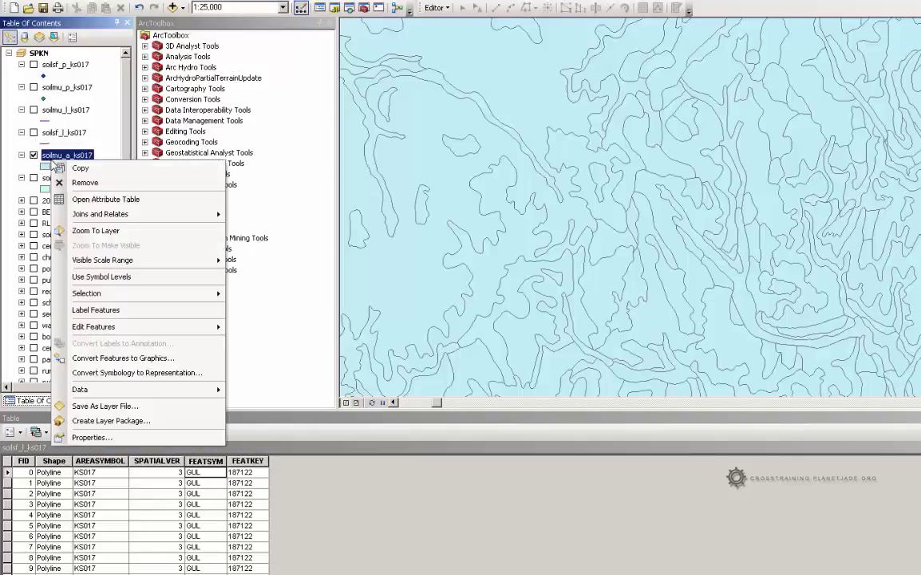
{"action": "left_click", "coordinate": [146, 199]}
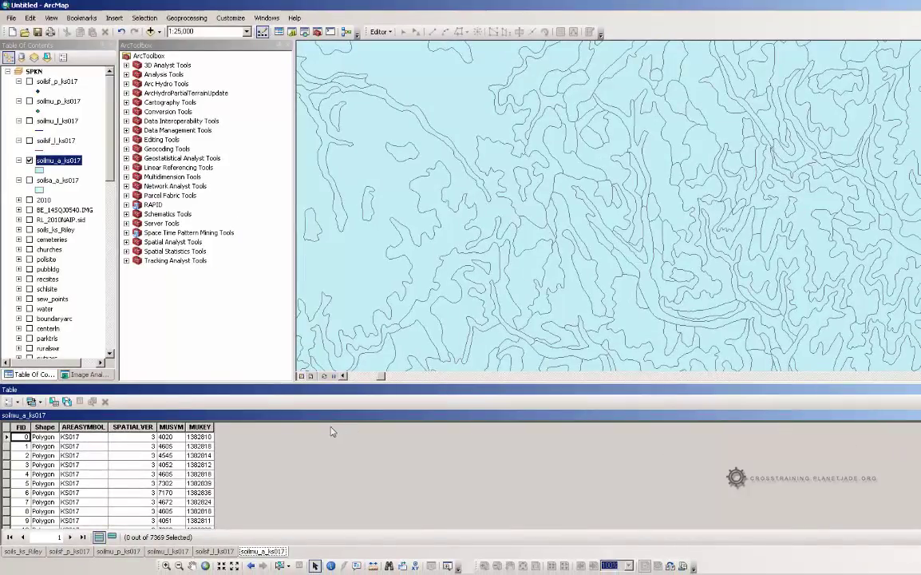
Hide soilmu_a_ks017, show soilsa_a_ks017, and open the soilsa_a_ks017 attribute table
{"action": "left_click", "coordinate": [29, 160]}
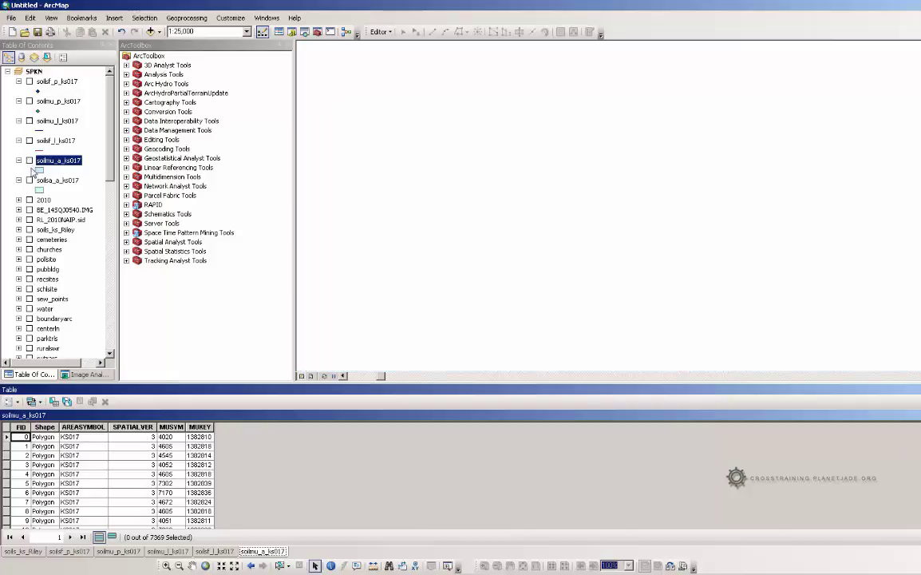
{"action": "left_click", "coordinate": [29, 181]}
{"action": "left_click", "coordinate": [56, 180]}
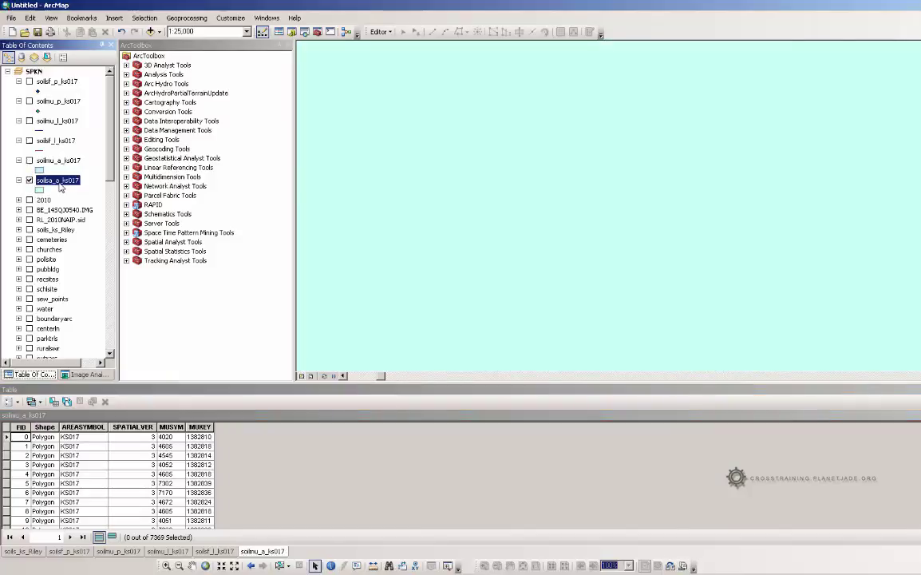
{"action": "right_click", "coordinate": [58, 183]}
{"action": "left_click", "coordinate": [89, 216]}
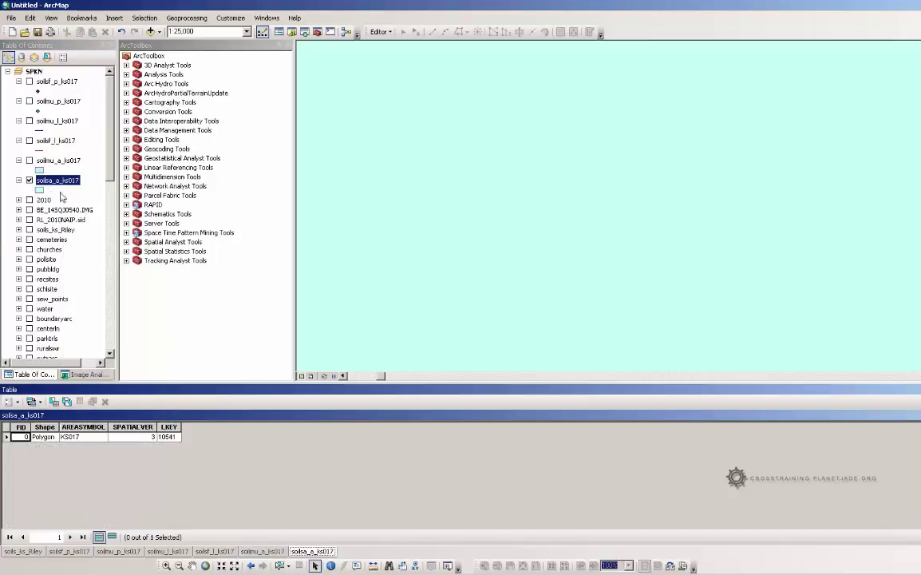
Zoom out to 1:500,000 to view the whole county, then hide soilsa_a_ks017
{"action": "scroll", "coordinate": [562, 264], "scroll_direction": "up", "scroll_amount": 2}
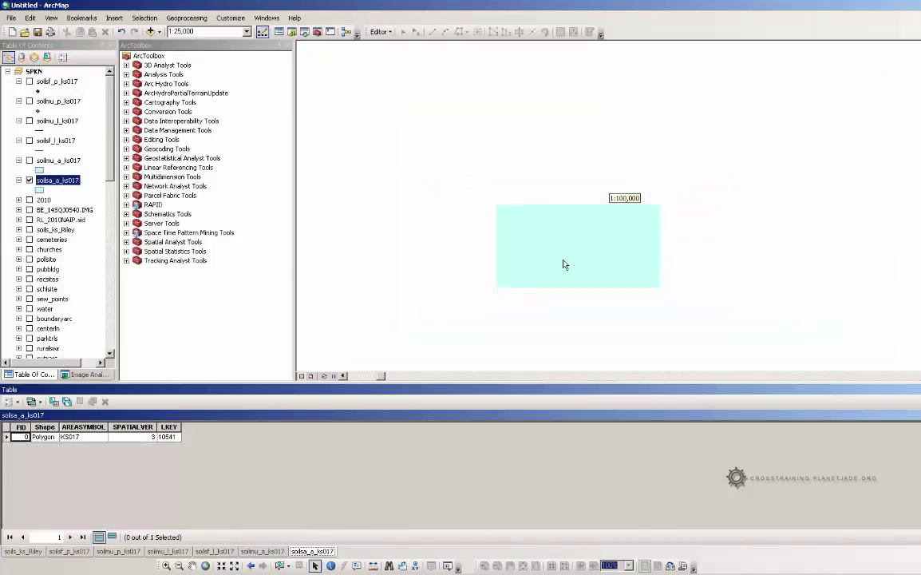
{"action": "scroll", "coordinate": [562, 264], "scroll_direction": "up", "scroll_amount": 1}
{"action": "scroll", "coordinate": [563, 265], "scroll_direction": "up", "scroll_amount": 2}
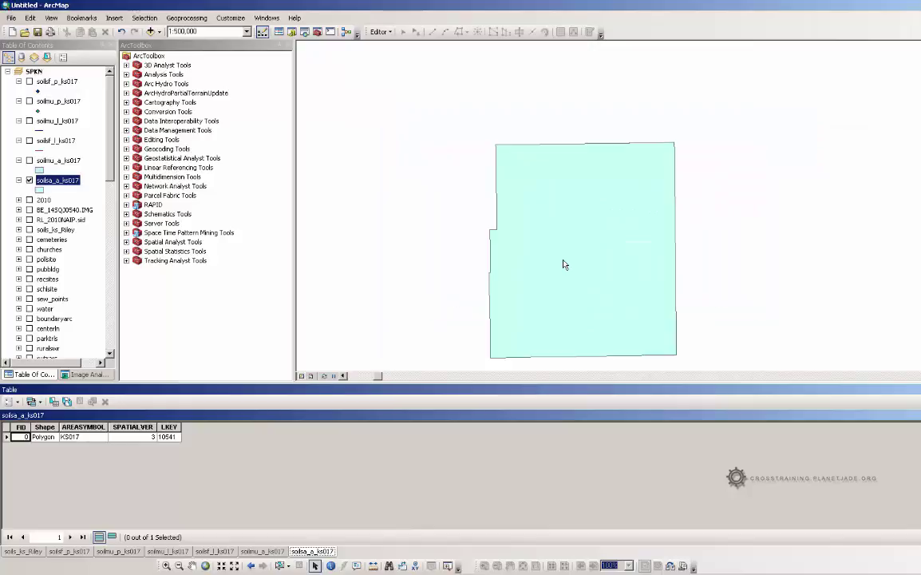
{"action": "left_click", "coordinate": [30, 180]}
Turn soilmu_a_ks017 back on, select it, and zoom the map out and back in across the county
{"action": "left_click", "coordinate": [29, 159]}
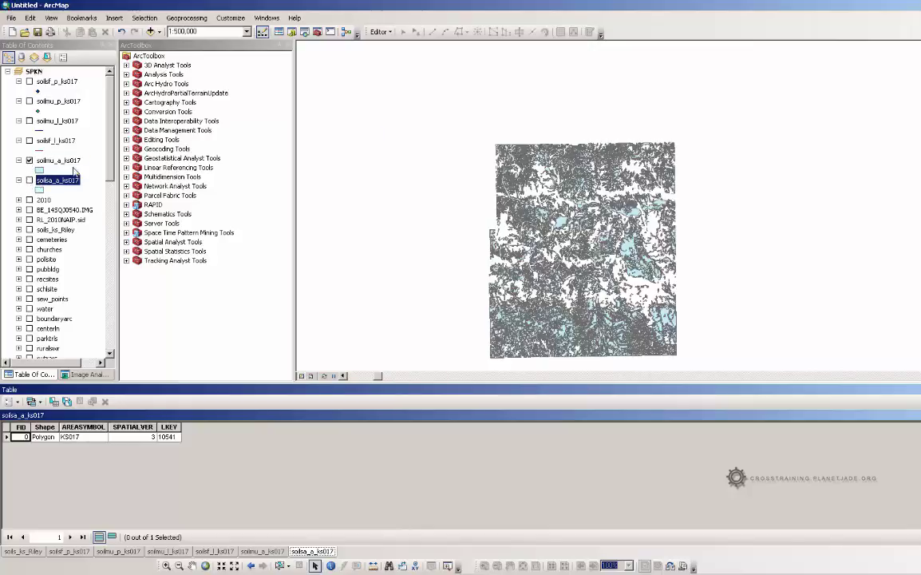
{"action": "left_click", "coordinate": [61, 160]}
{"action": "scroll", "coordinate": [636, 218], "scroll_direction": "down", "scroll_amount": 3}
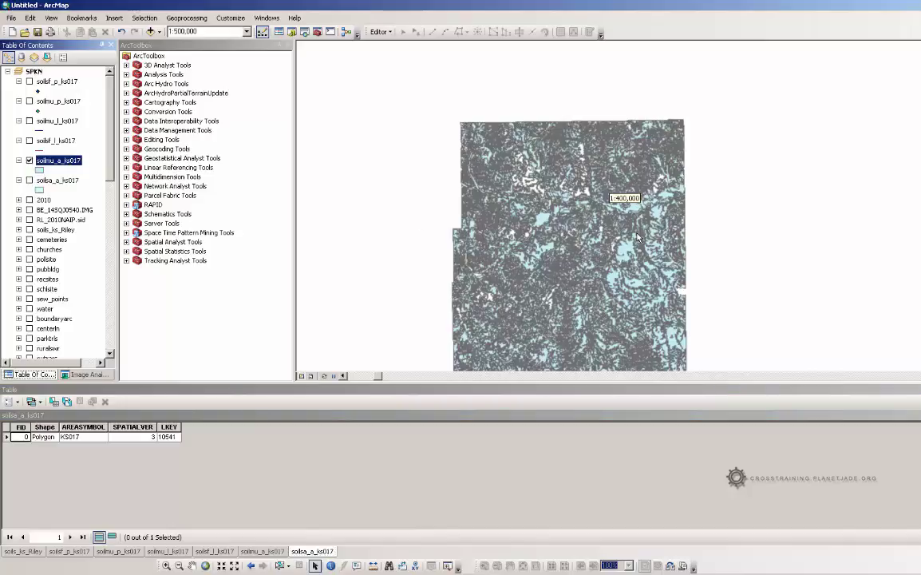
{"action": "scroll", "coordinate": [632, 240], "scroll_direction": "down", "scroll_amount": 2}
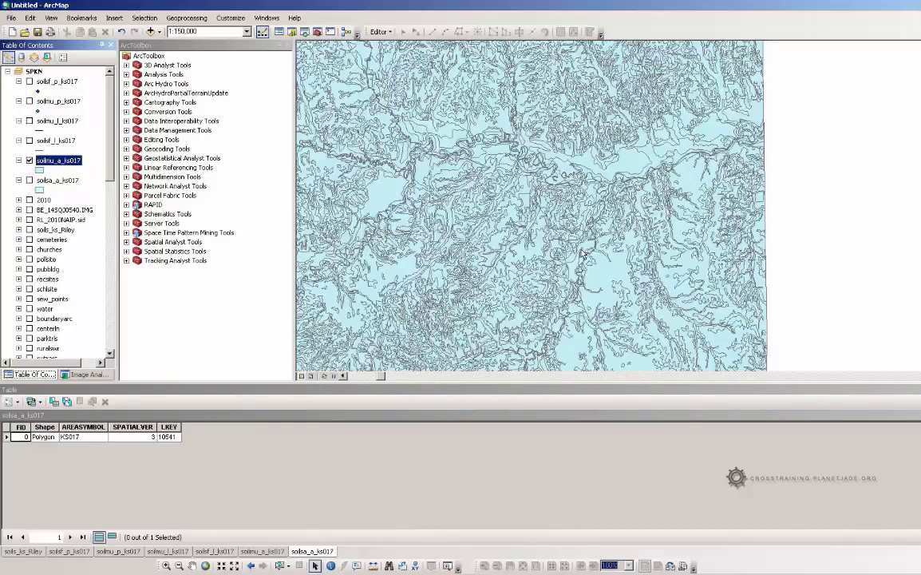
{"action": "scroll", "coordinate": [579, 257], "scroll_direction": "down", "scroll_amount": 2}
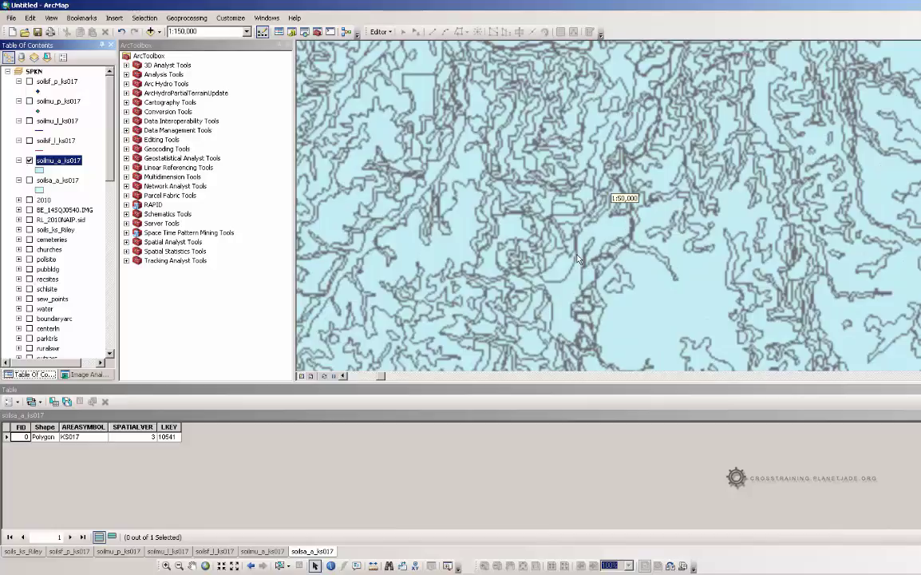
{"action": "scroll", "coordinate": [574, 262], "scroll_direction": "up", "scroll_amount": 8}
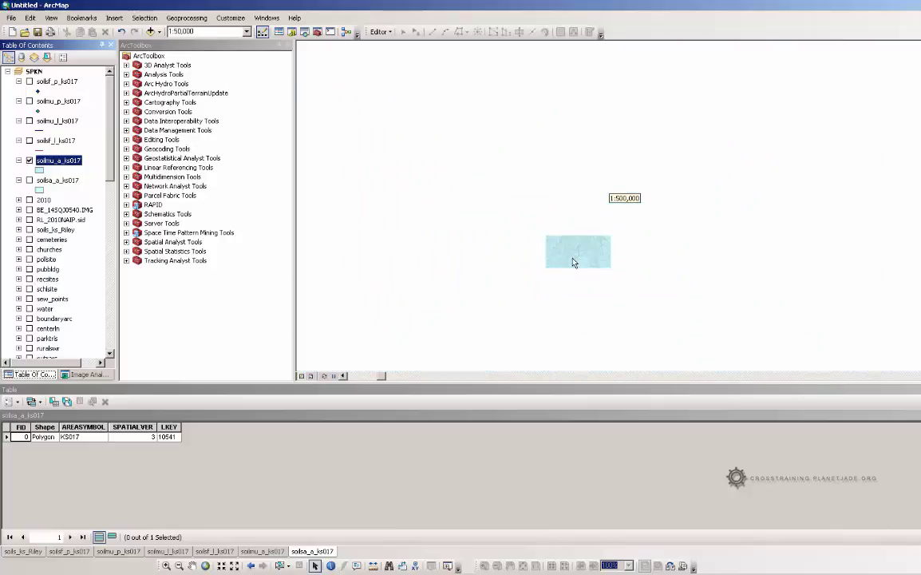